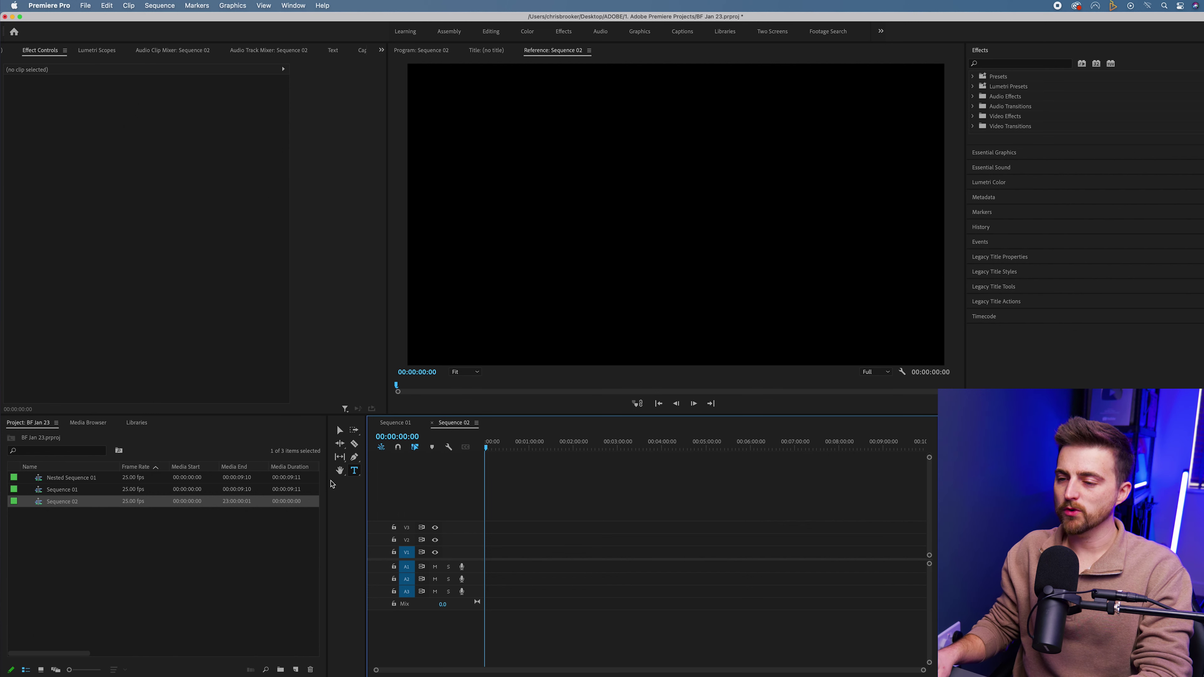
Add a 'BROOKER FILMS' text graphic centred in the Program monitor of Sequence 02.
click(339, 429)
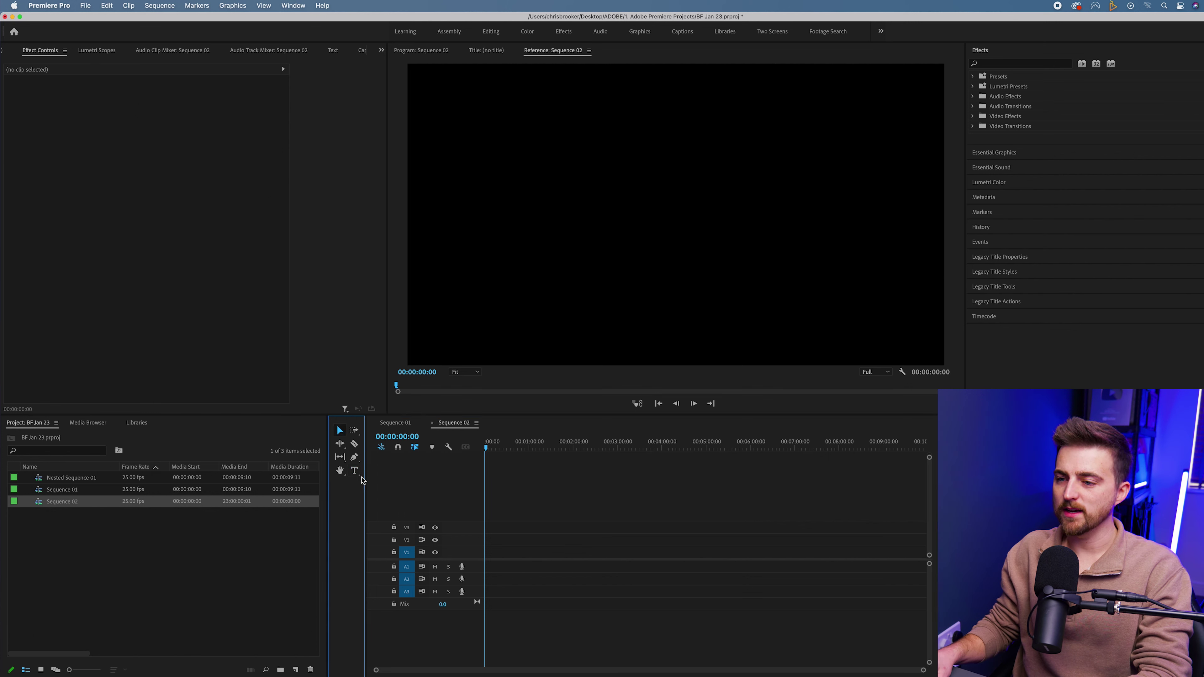
click(354, 472)
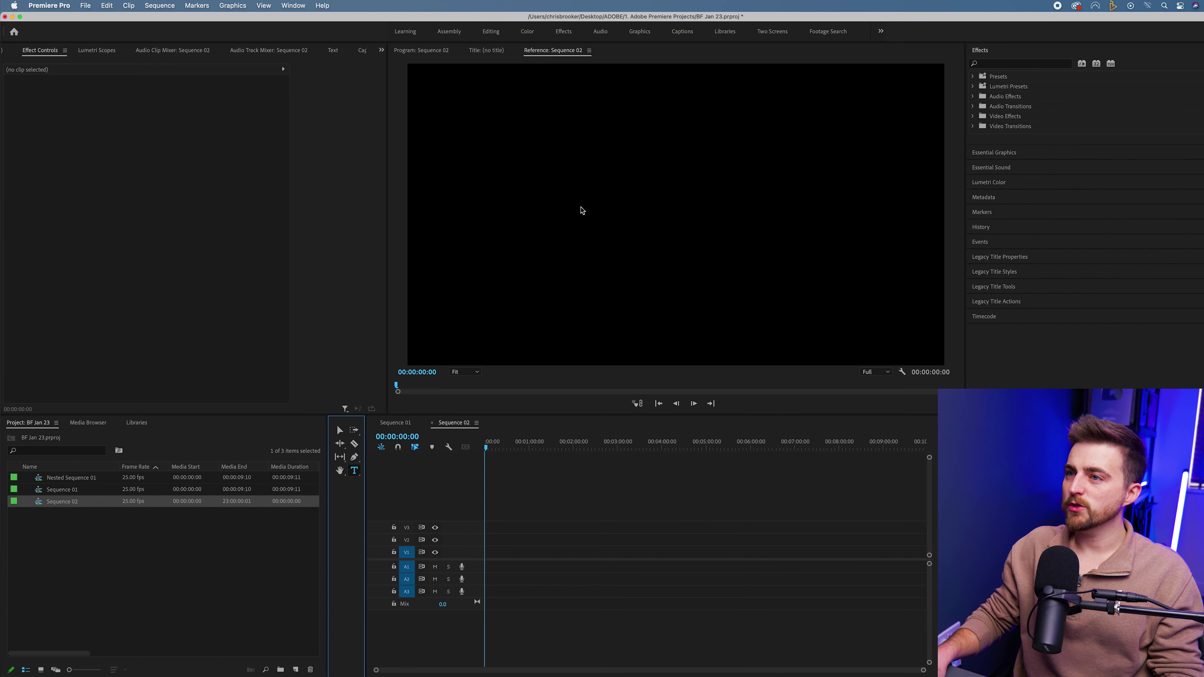
click(420, 50)
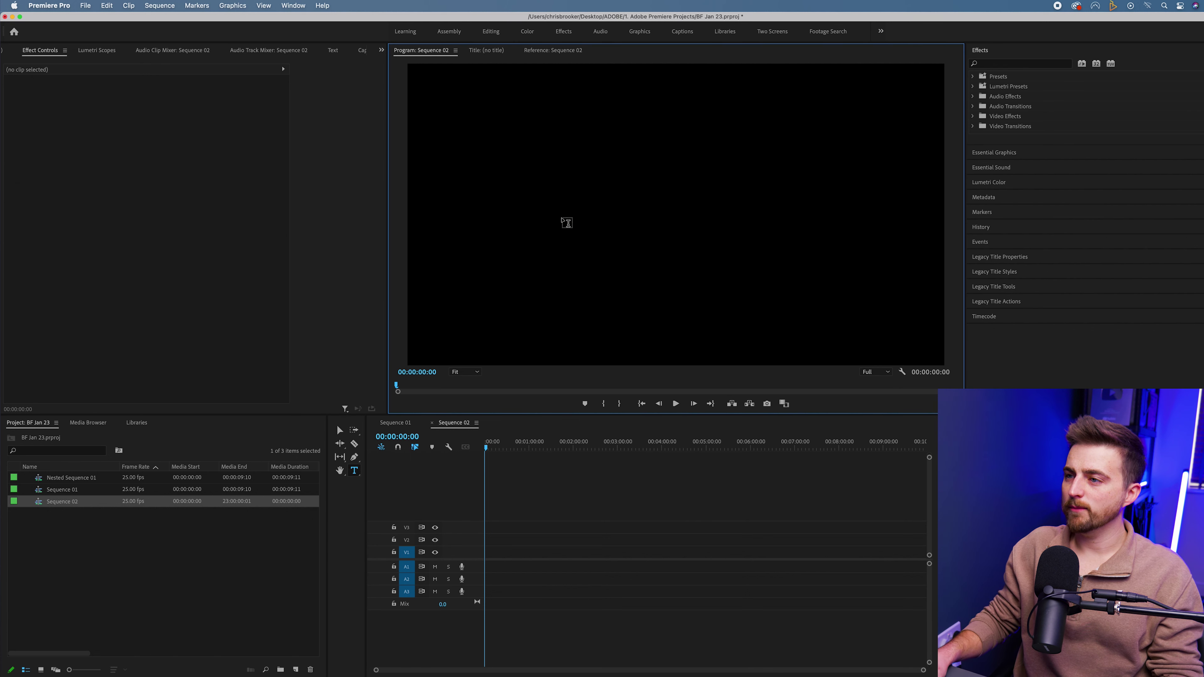
click(564, 221)
text(B)
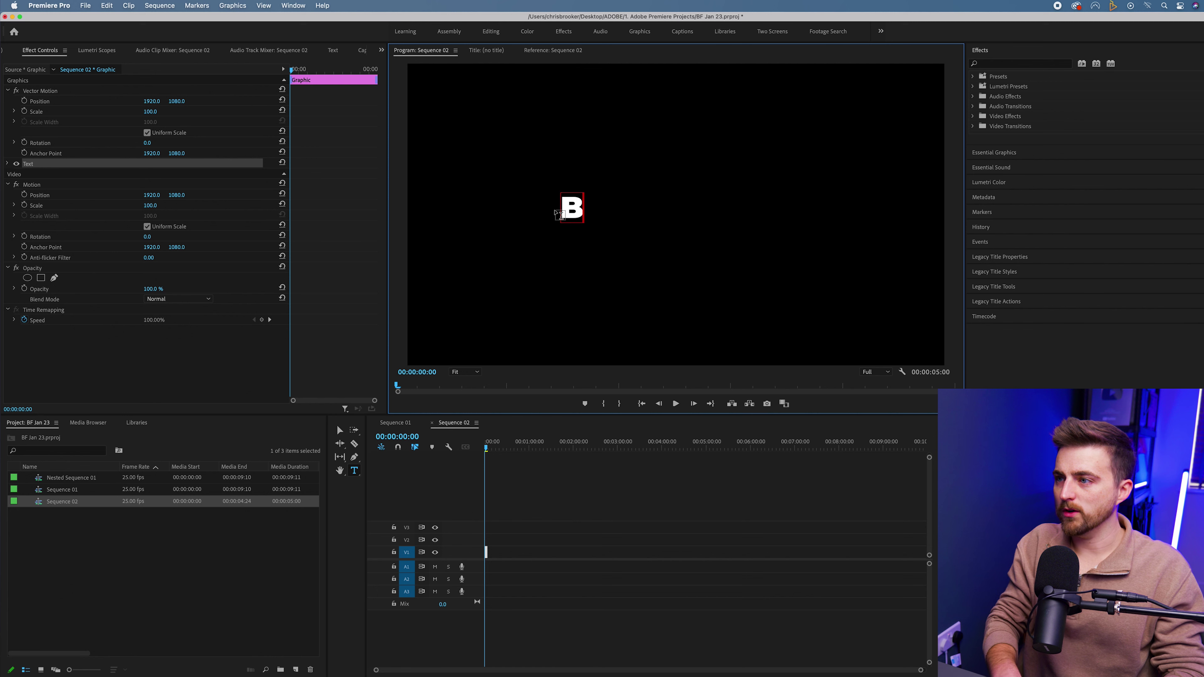
text(ROOKER FILMS)
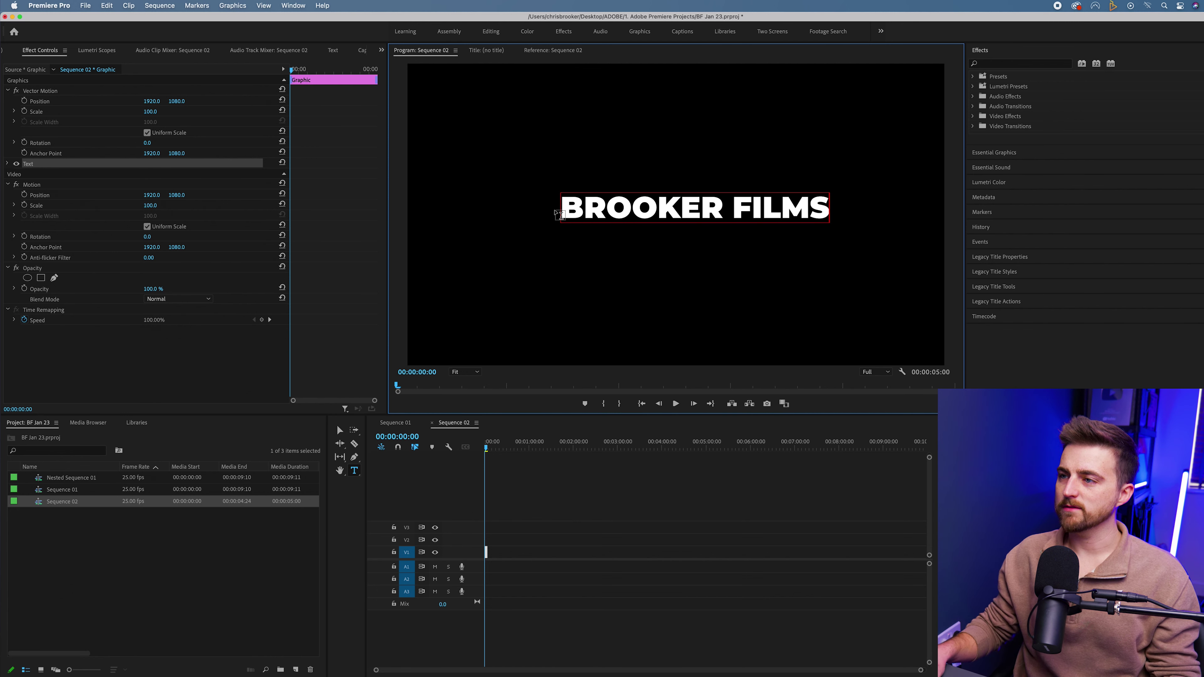
key(Escape)
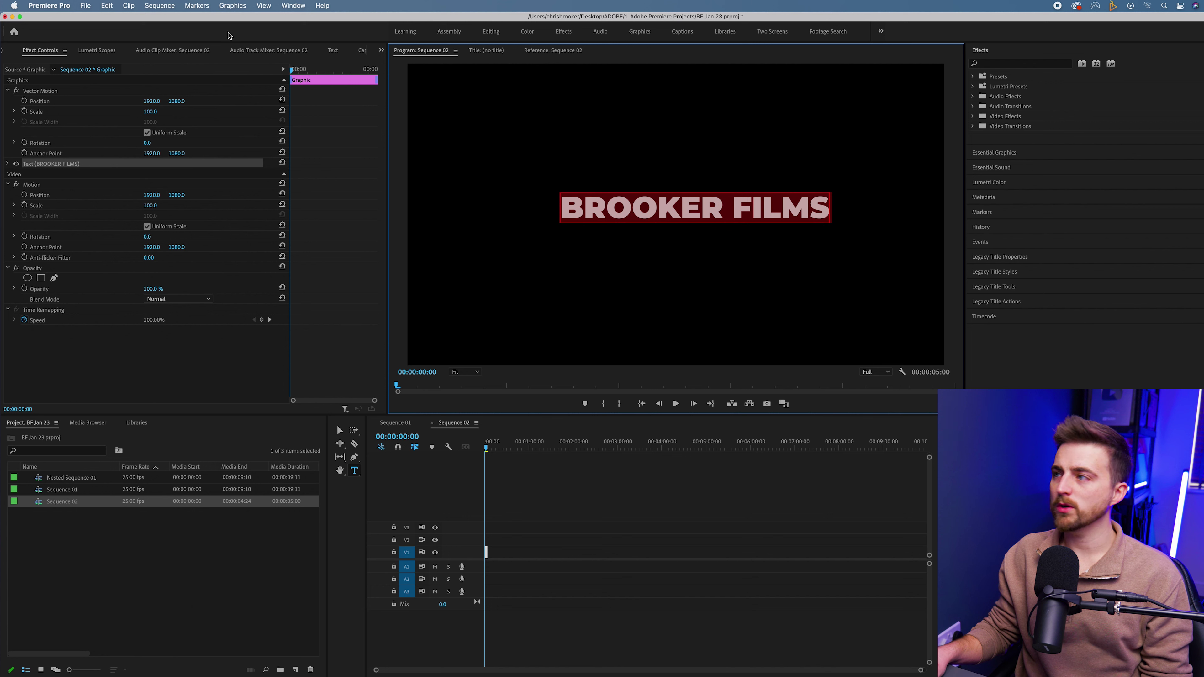
click(290, 5)
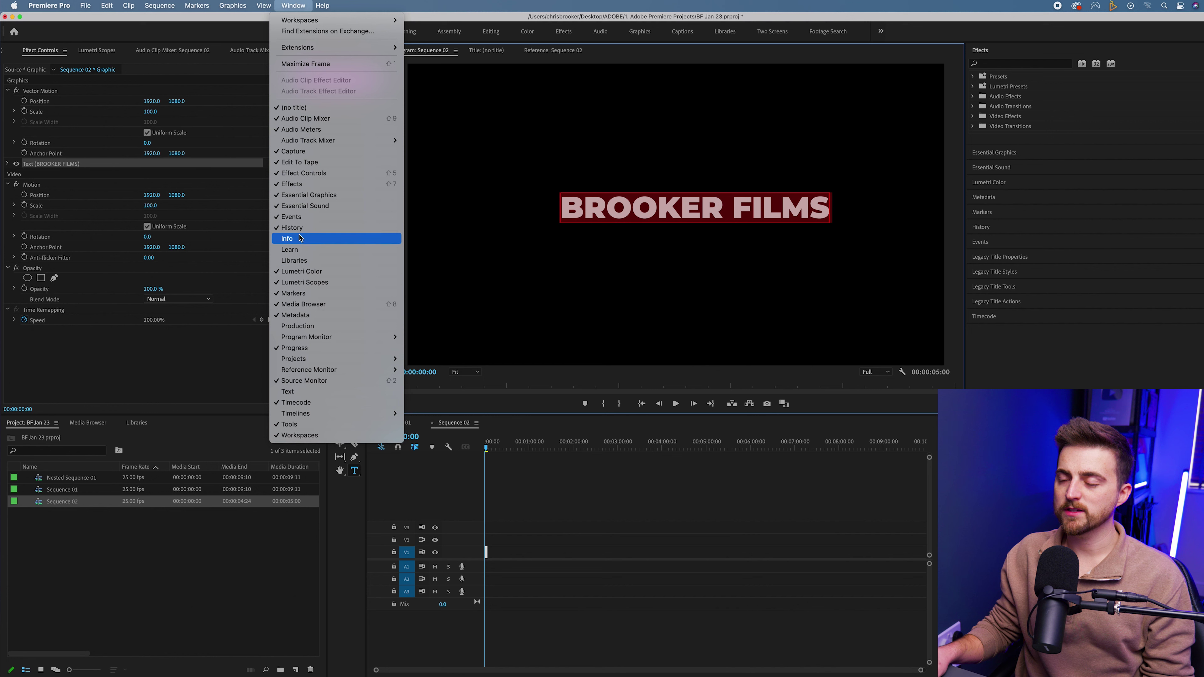
Centre-align the title text in Essential Graphics, keeping the Montserrat font and white fill.
click(331, 198)
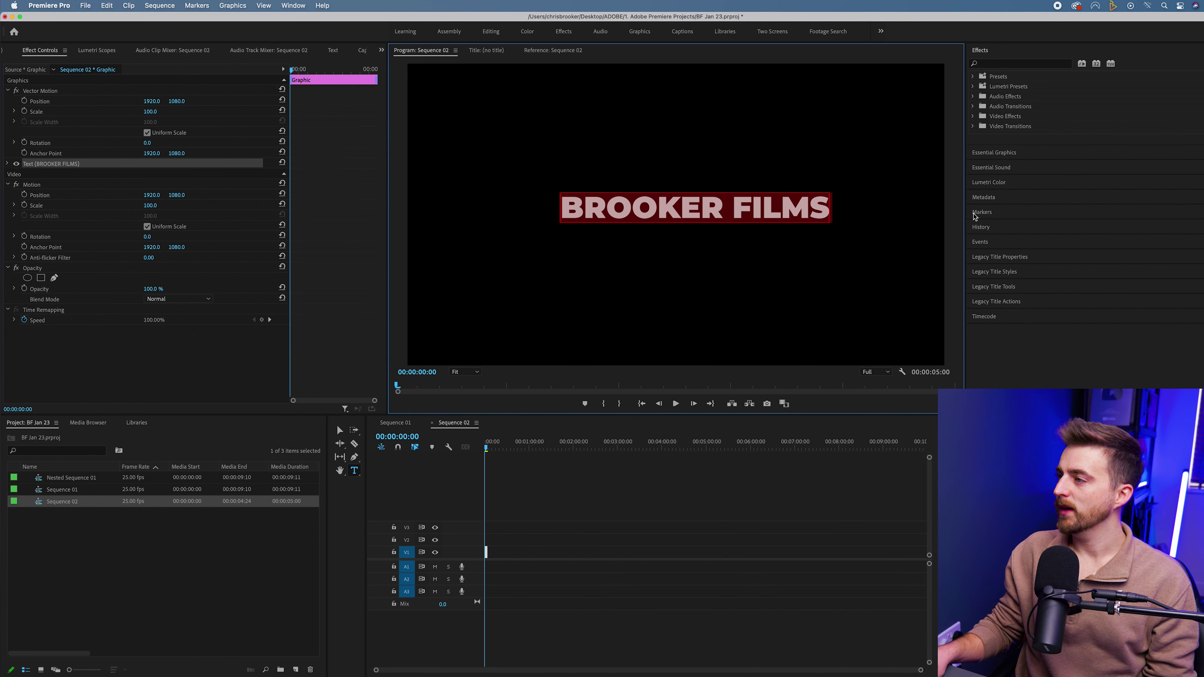
click(1001, 152)
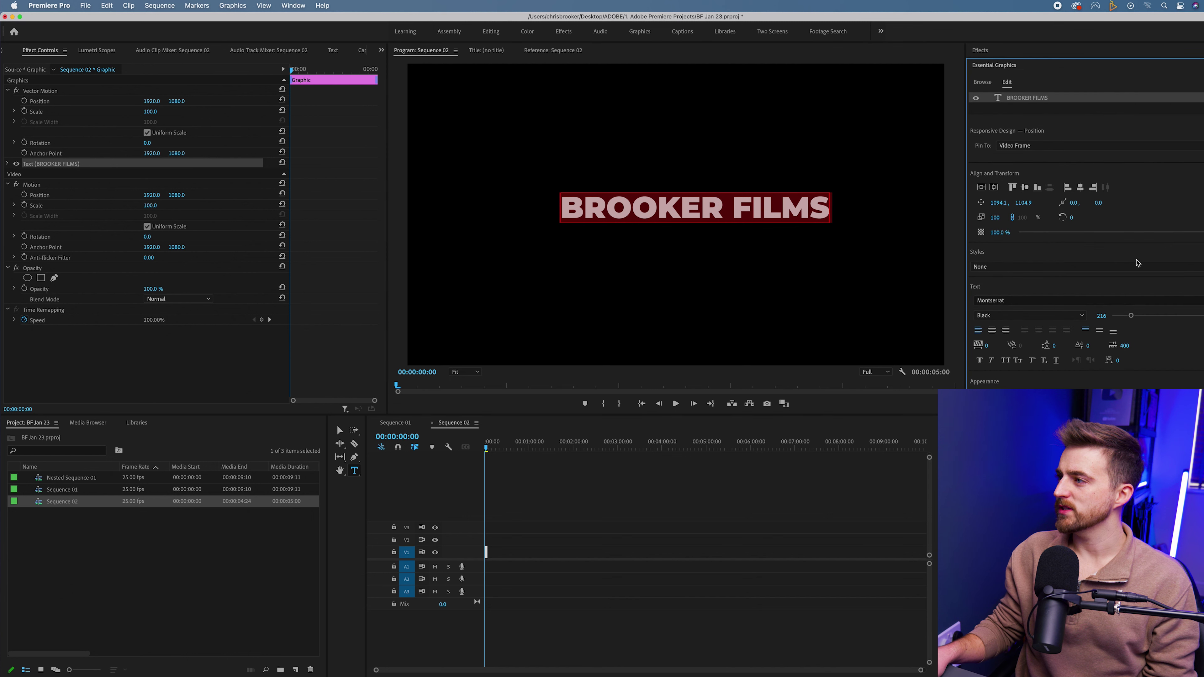
click(1028, 302)
click(1078, 298)
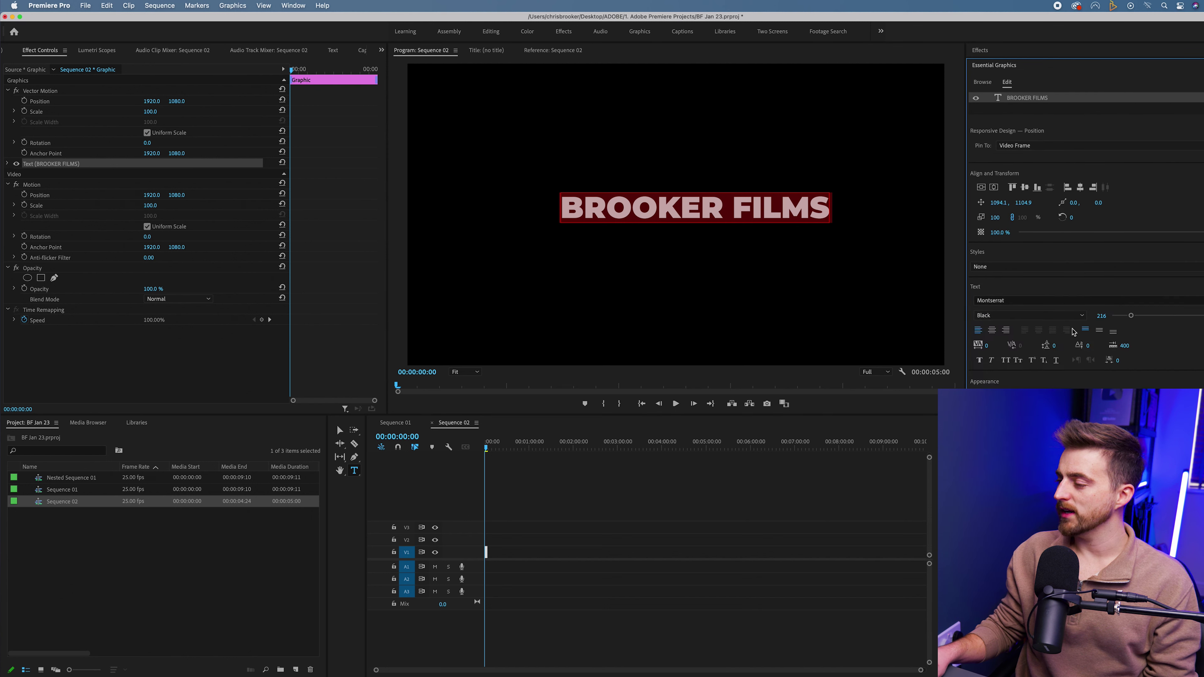
click(992, 331)
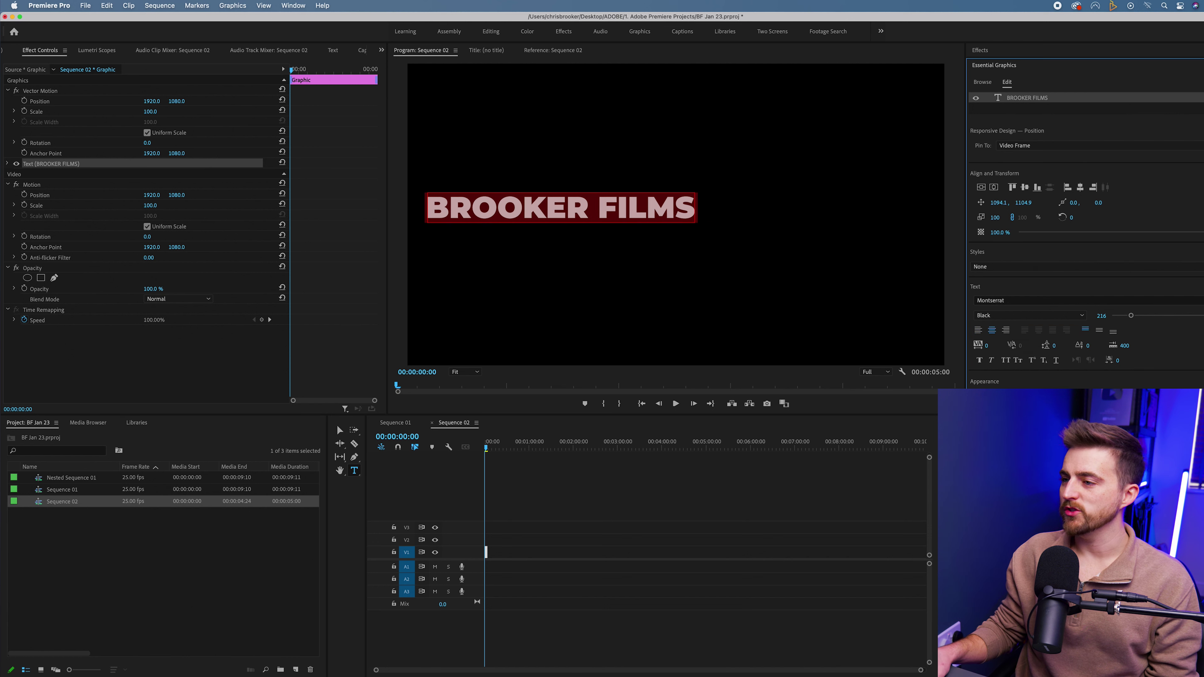
click(979, 401)
click(754, 281)
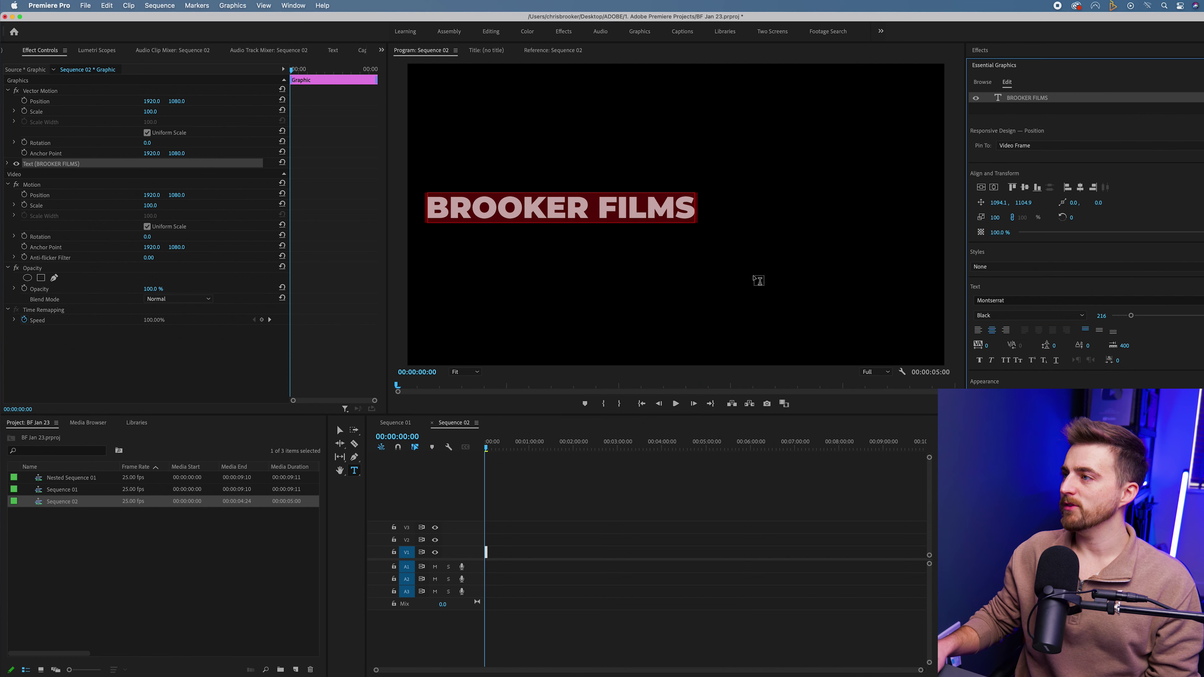
click(1018, 68)
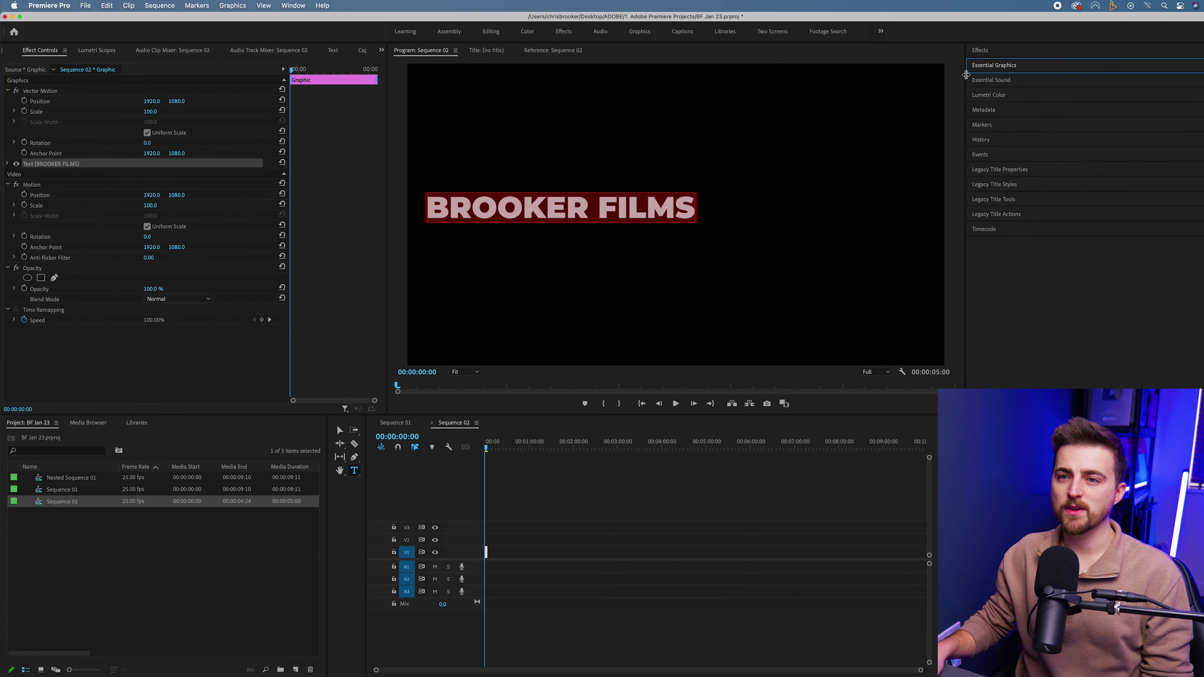
Reset the title's text position to 1920, 1080 and lower its Motion Position Y to 1136.
click(9, 164)
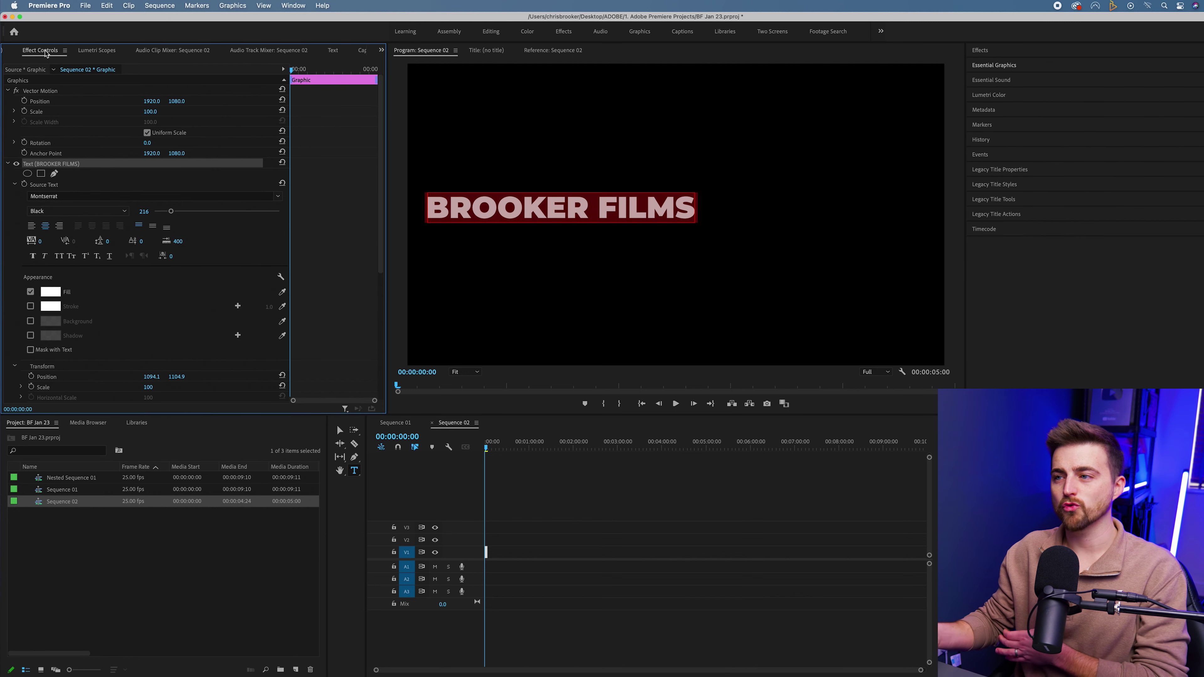
scroll(173, 271, down, 3)
click(282, 295)
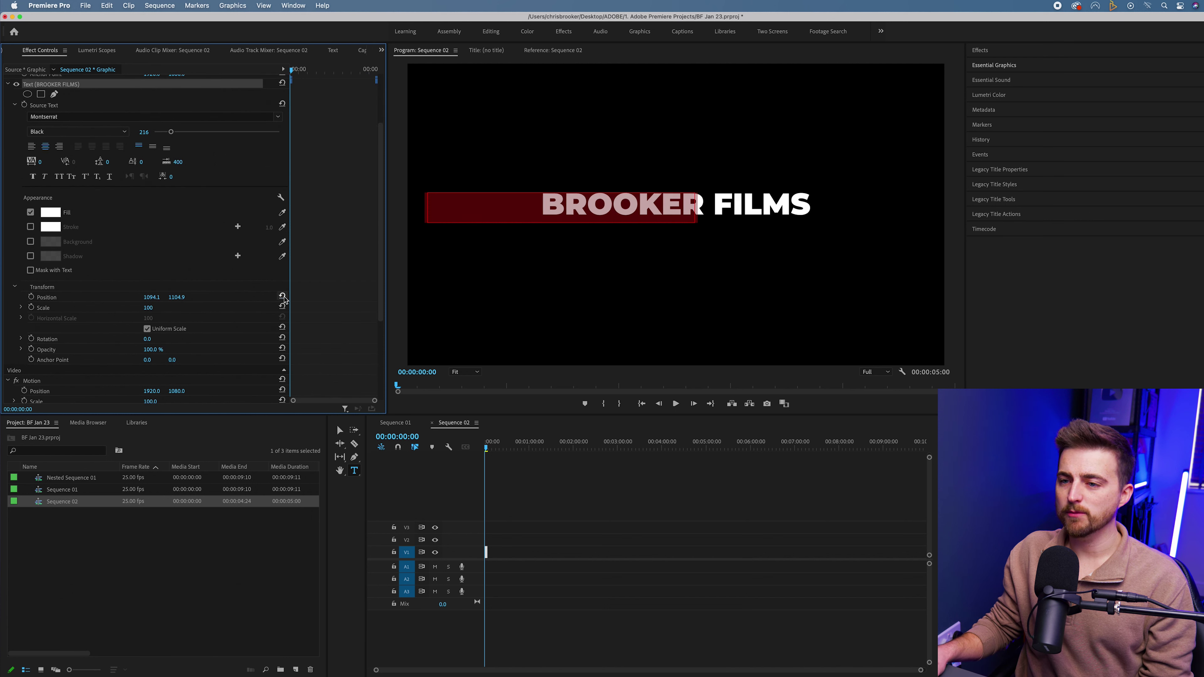
drag(184, 391, 210, 391)
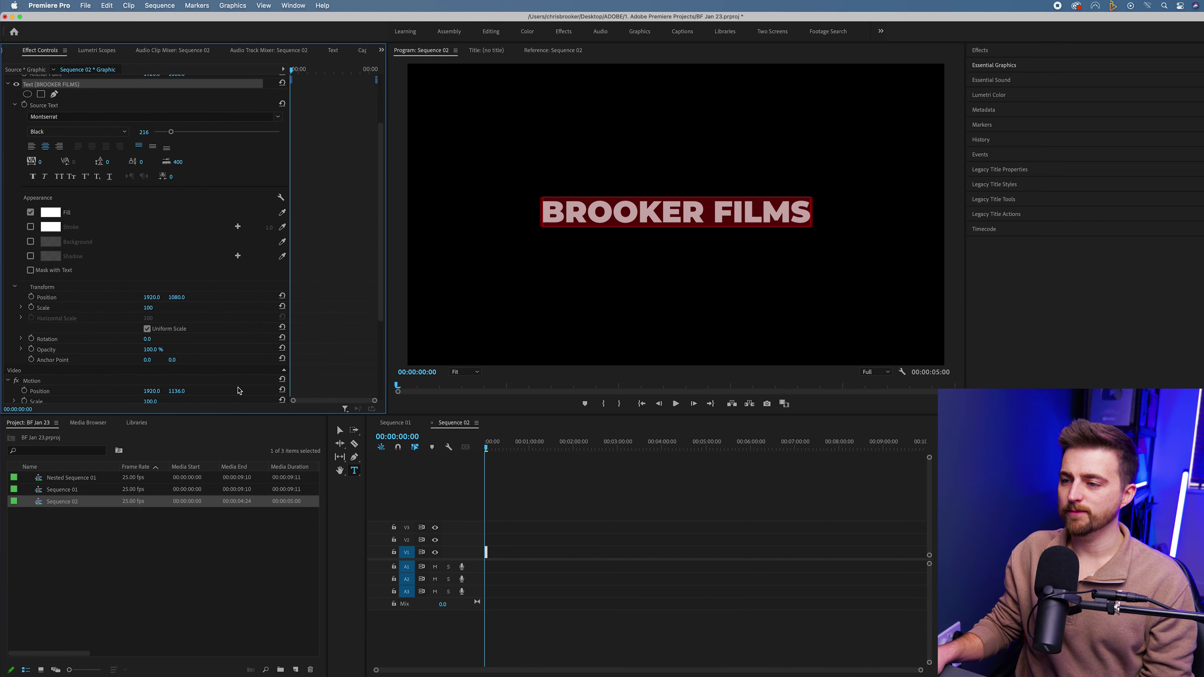
click(336, 424)
key(backslash)
Extend the title clip so the sequence runs 00:00:09:17, then play it back.
key(space)
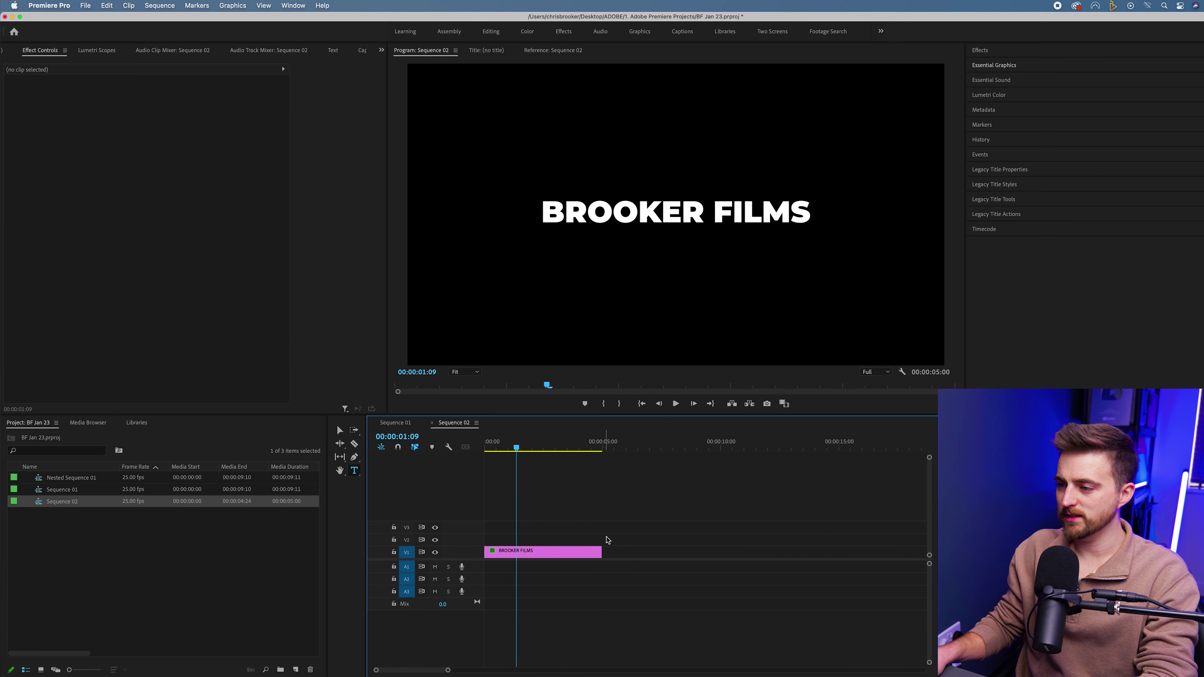
drag(601, 552, 712, 552)
key(super+space)
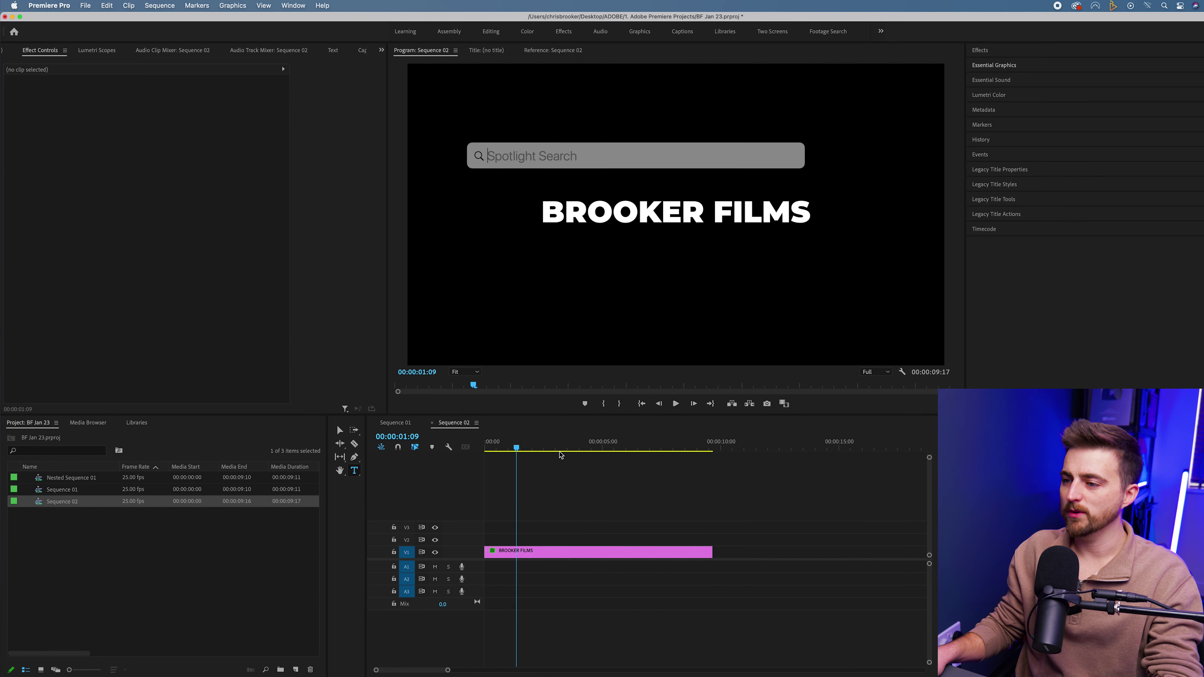
key(Escape)
key(space)
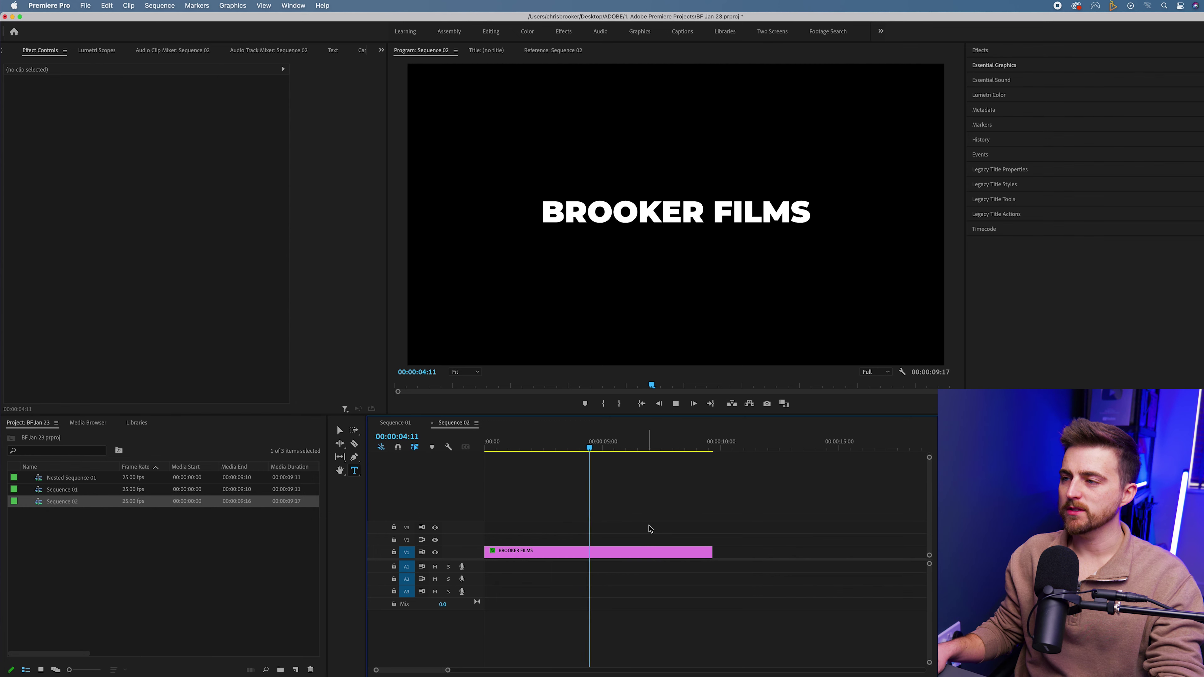
key(space)
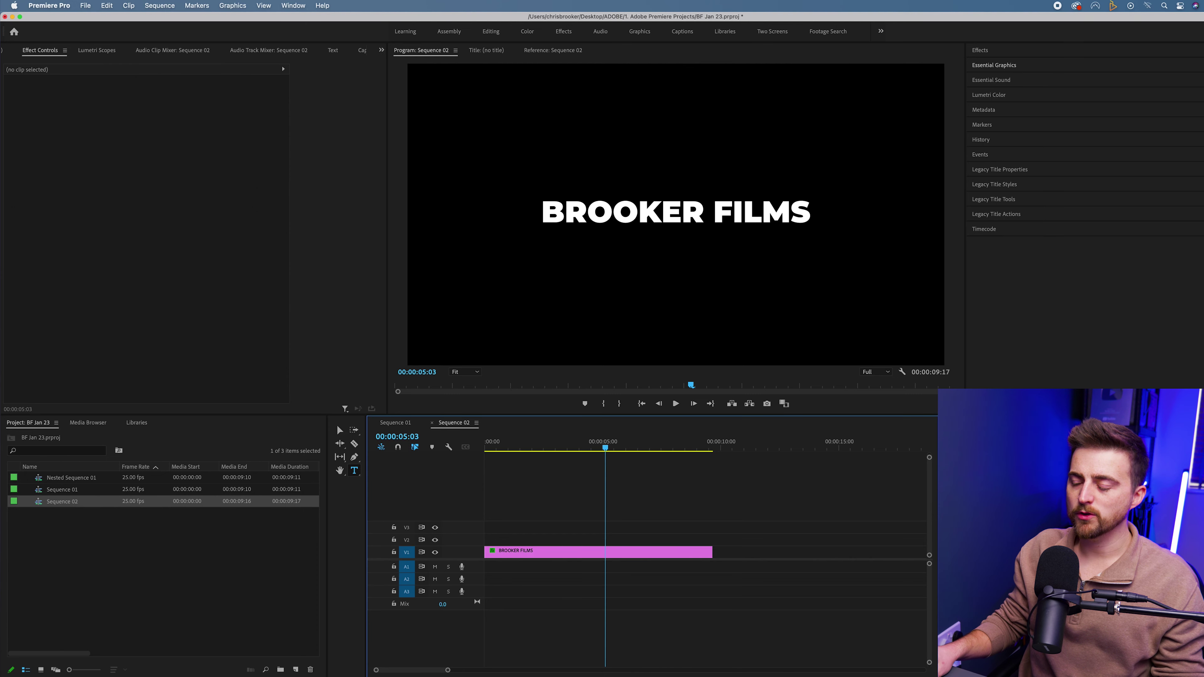
Create a new Black Video item and place it on the track above the title clip.
click(295, 670)
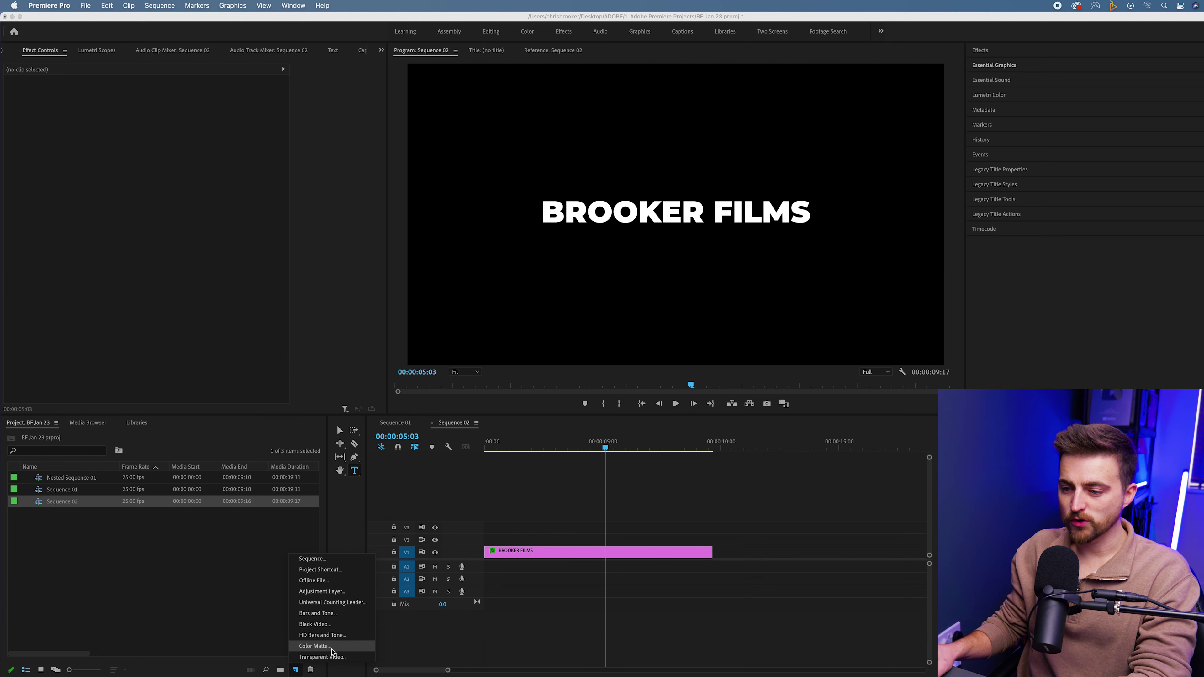
click(331, 625)
drag(61, 477, 471, 539)
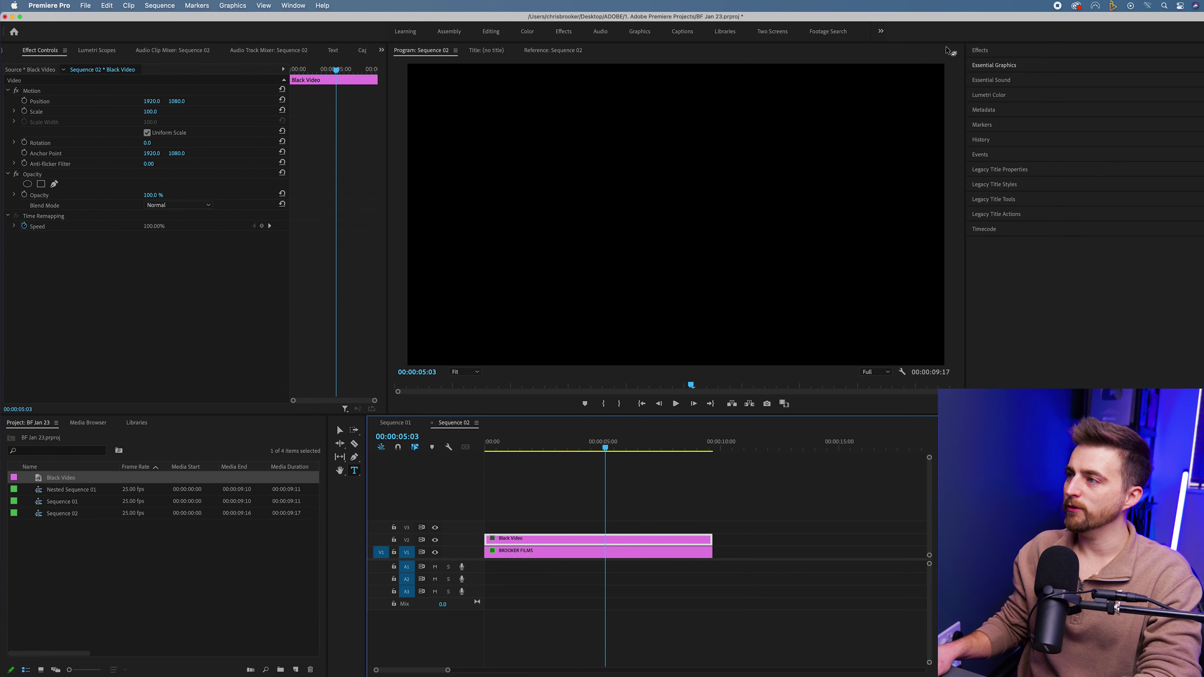
Find the Tint effect and apply it to the Black Video clip.
click(986, 52)
click(1002, 63)
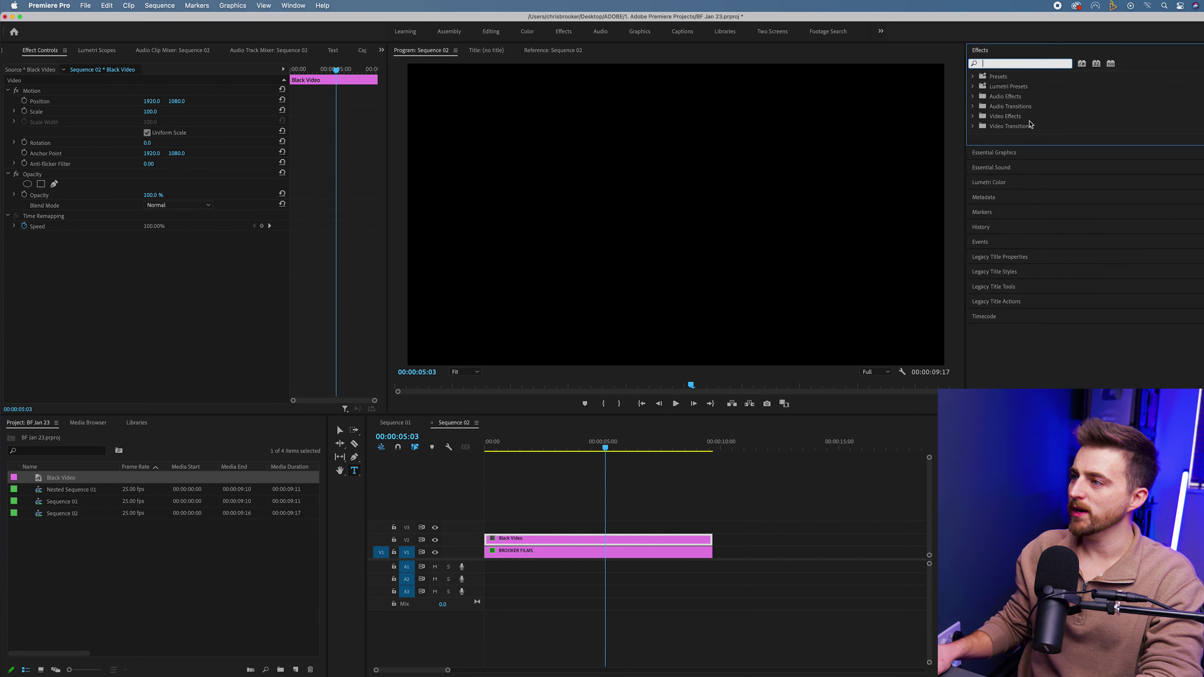
click(1014, 148)
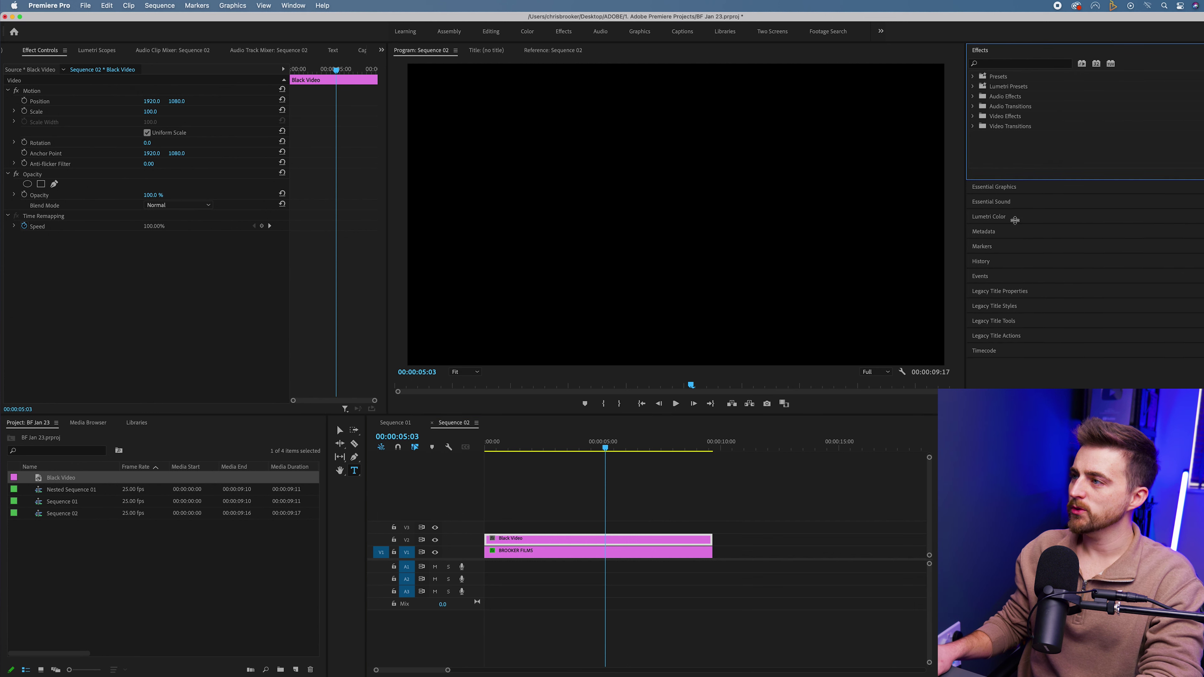
click(1002, 64)
text(TINT)
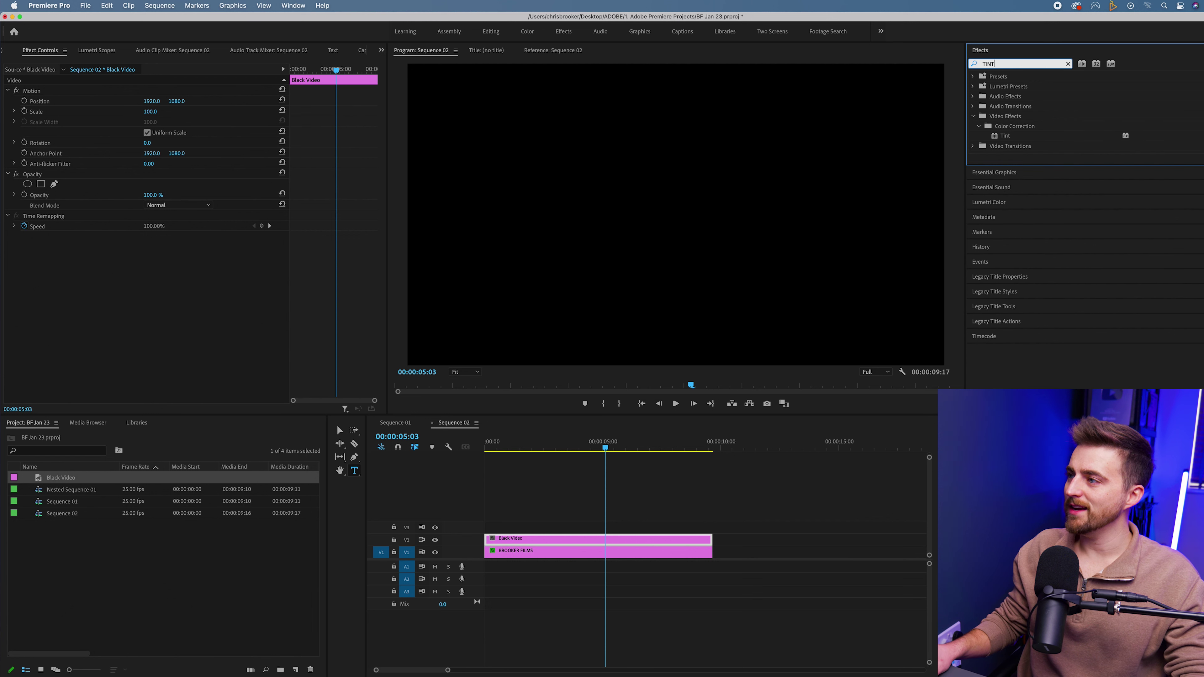
drag(1004, 137, 588, 539)
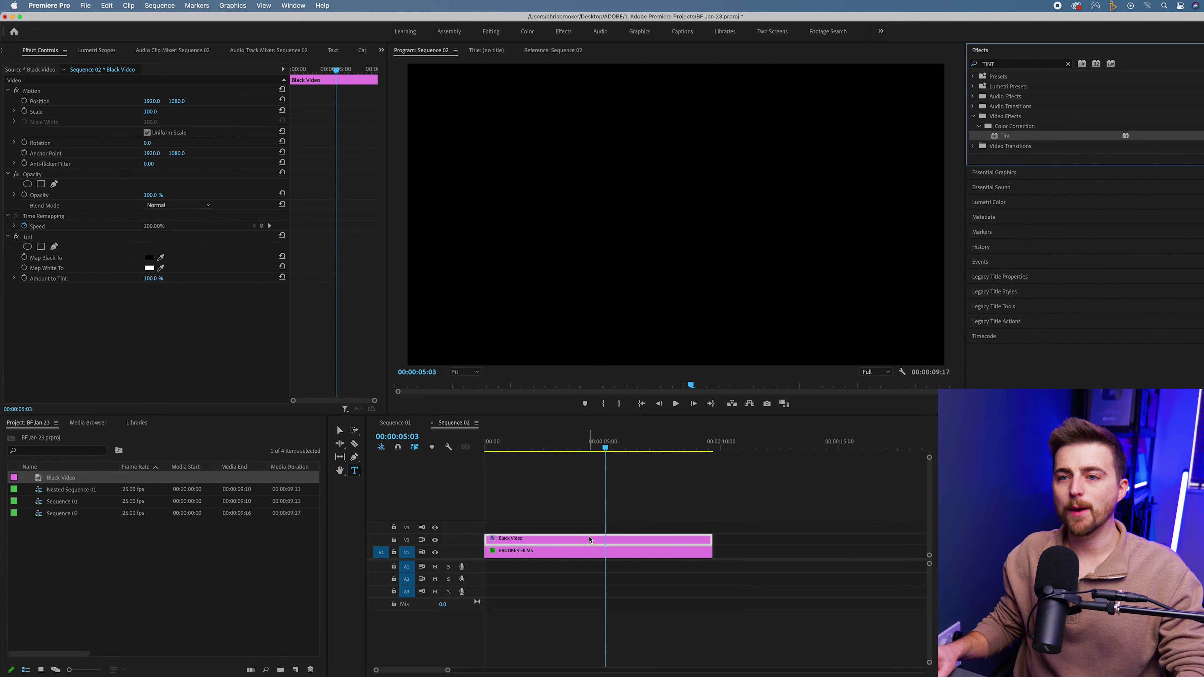
Set Tint's Map Black To colour to yellow FFEF00.
click(32, 238)
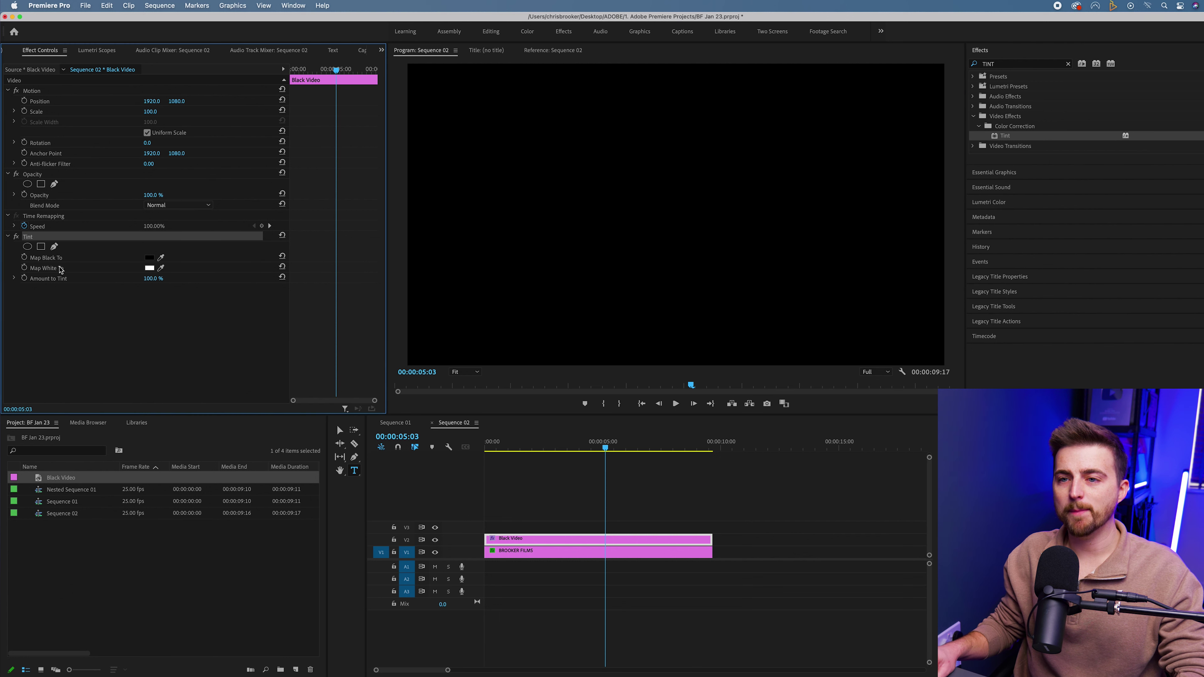
click(58, 258)
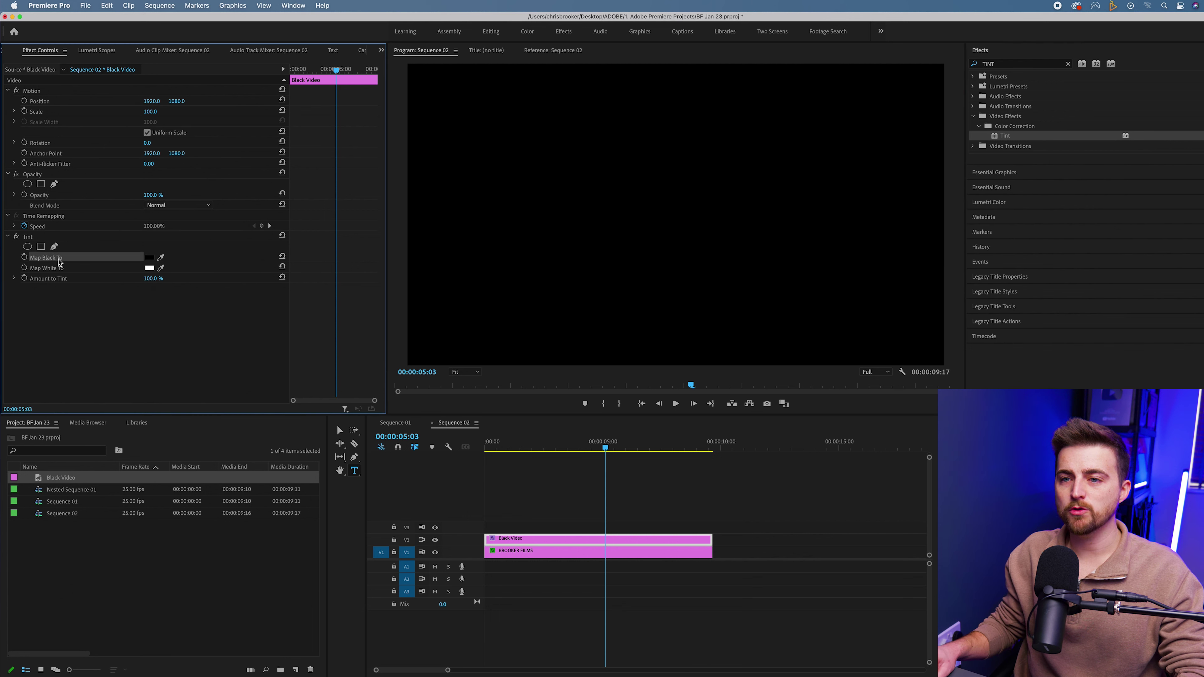
click(149, 257)
mouse_move(552, 493)
mouse_down()
mouse_move(571, 452)
mouse_move(566, 588)
mouse_up()
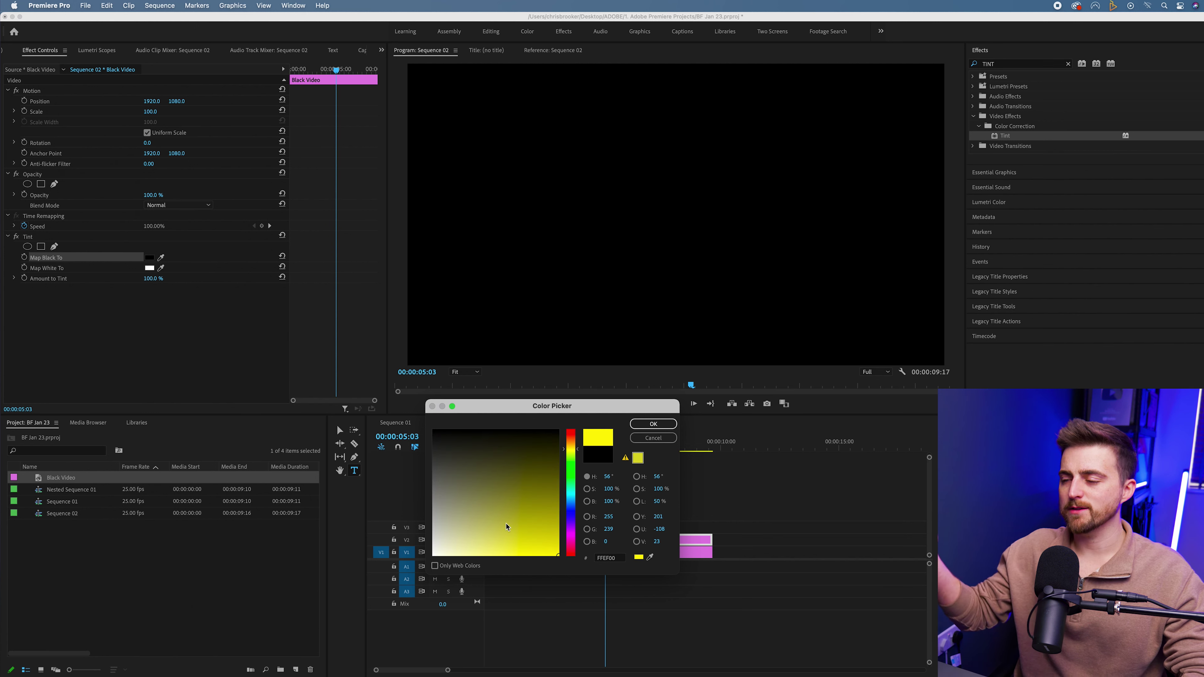
click(641, 423)
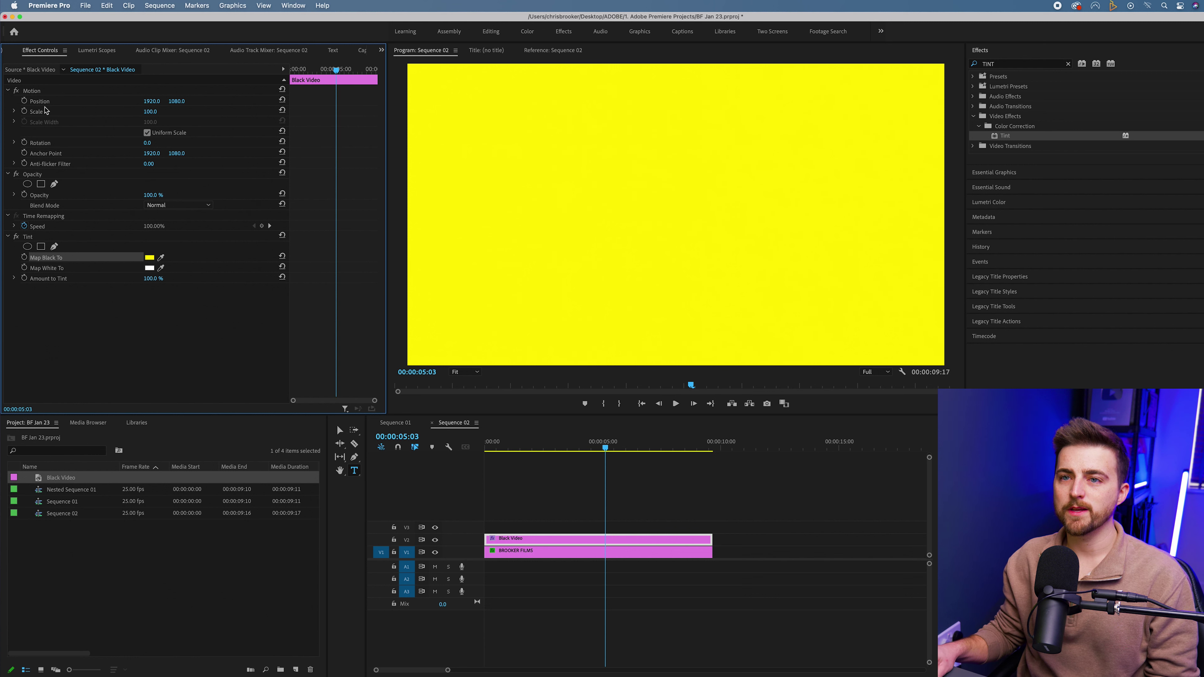
Scale the yellow layer non-uniformly to width 1, height 15, and nudge the title to Y 1084.
click(47, 91)
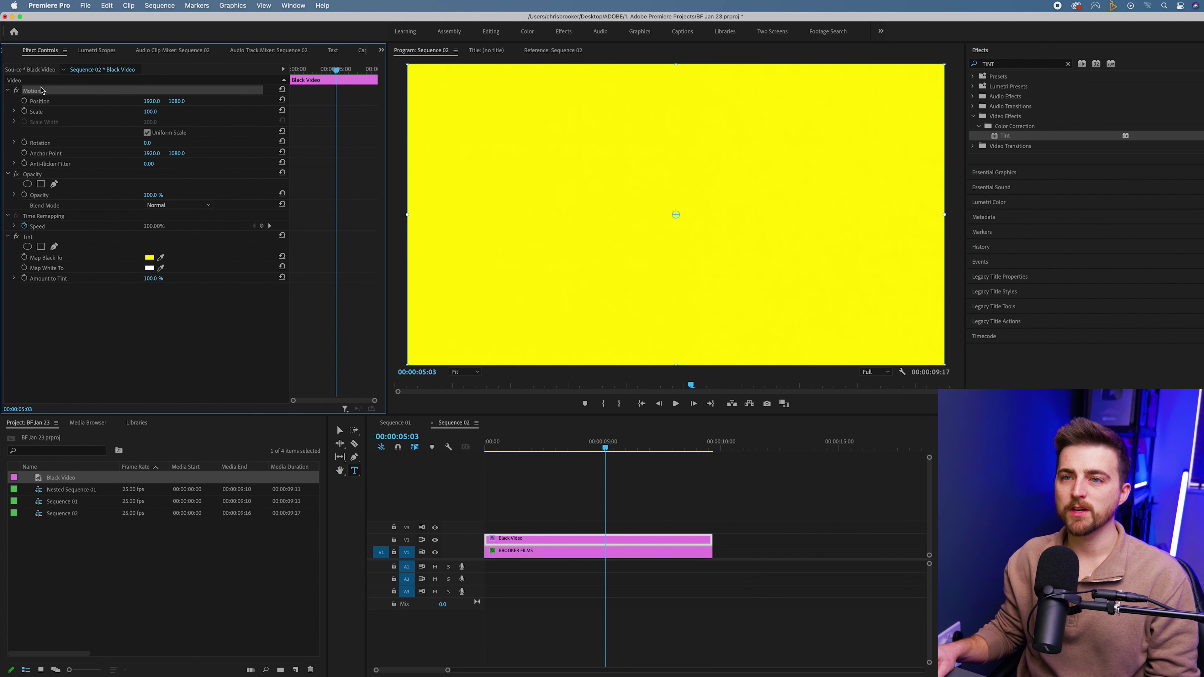
click(147, 133)
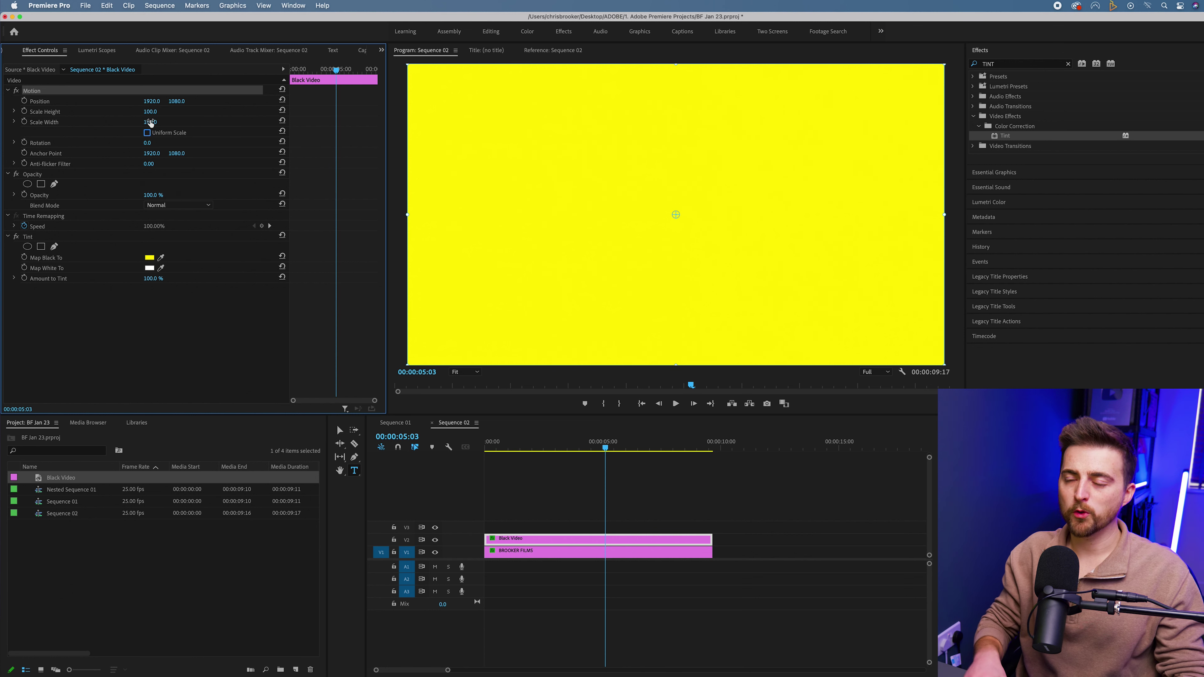
click(150, 122)
text(1)
key(Return)
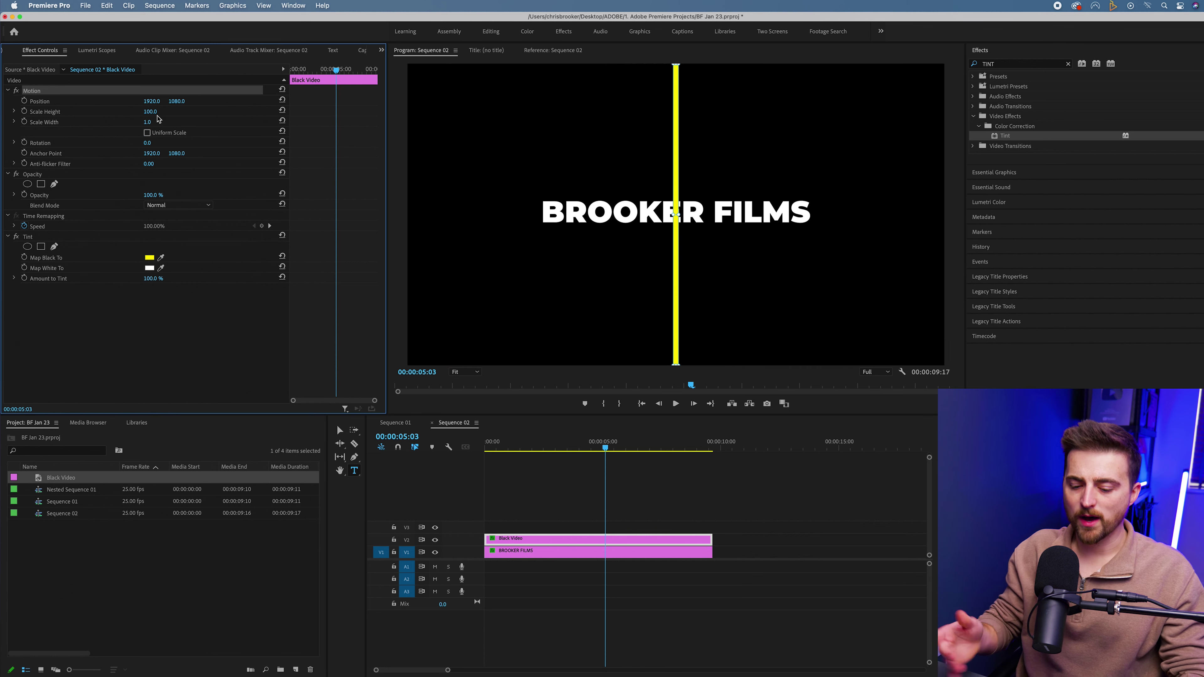
click(157, 111)
text(10)
key(Return)
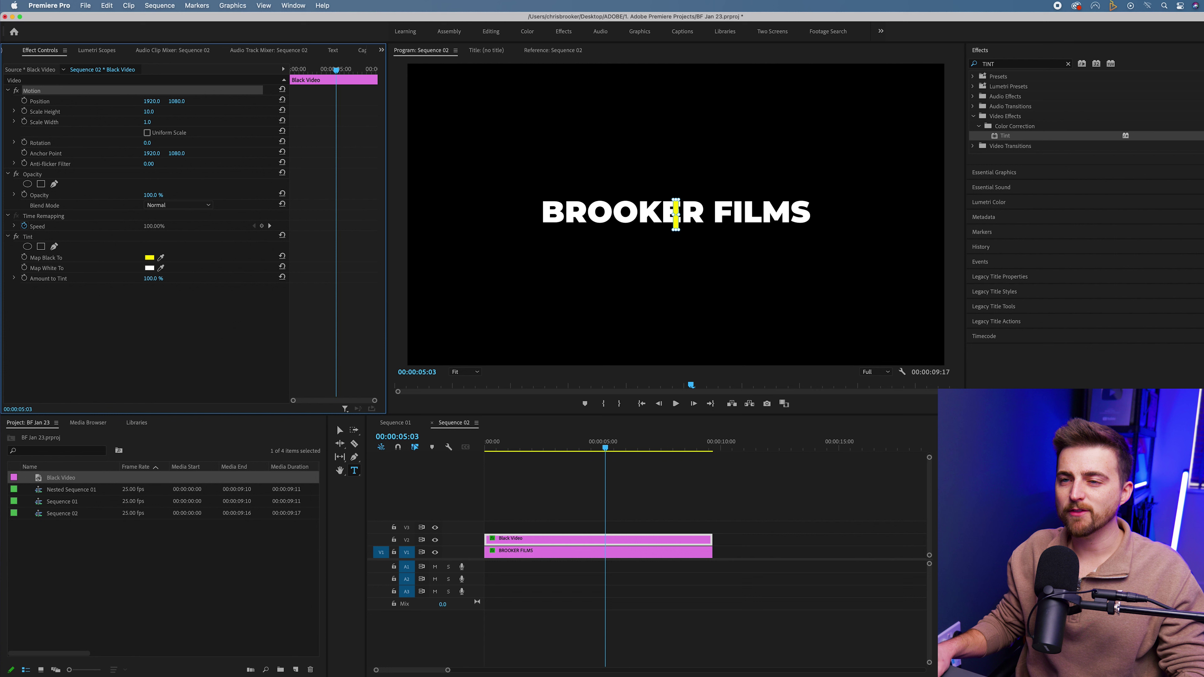
drag(155, 113, 160, 112)
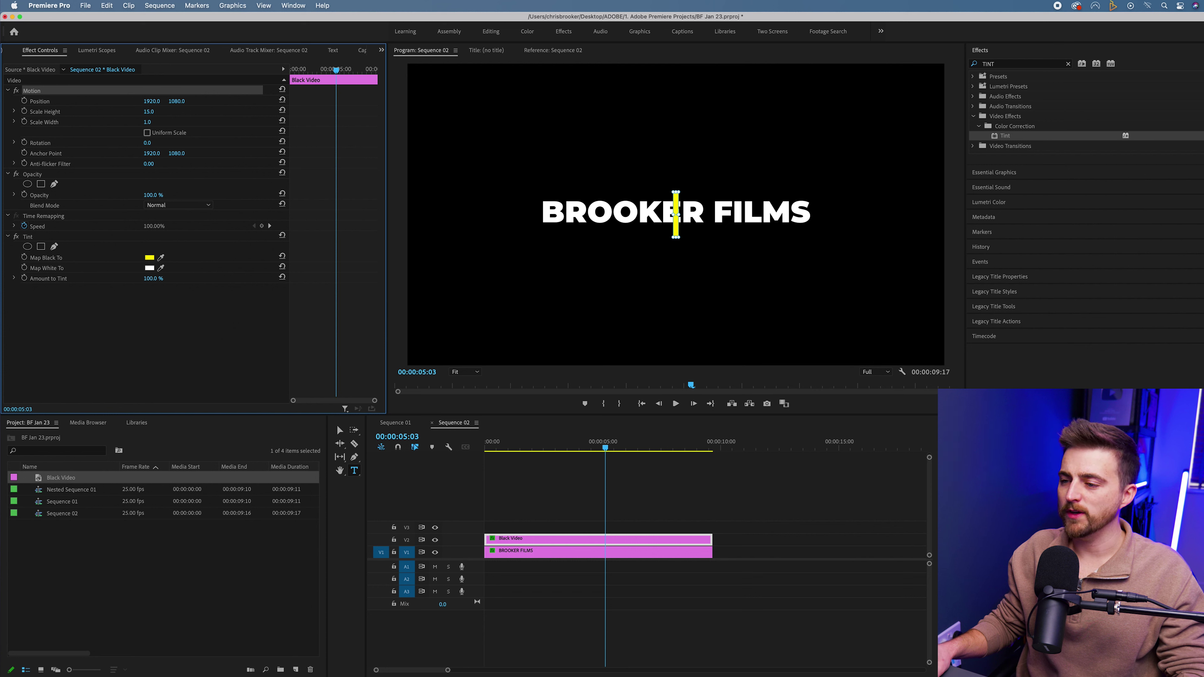
click(589, 552)
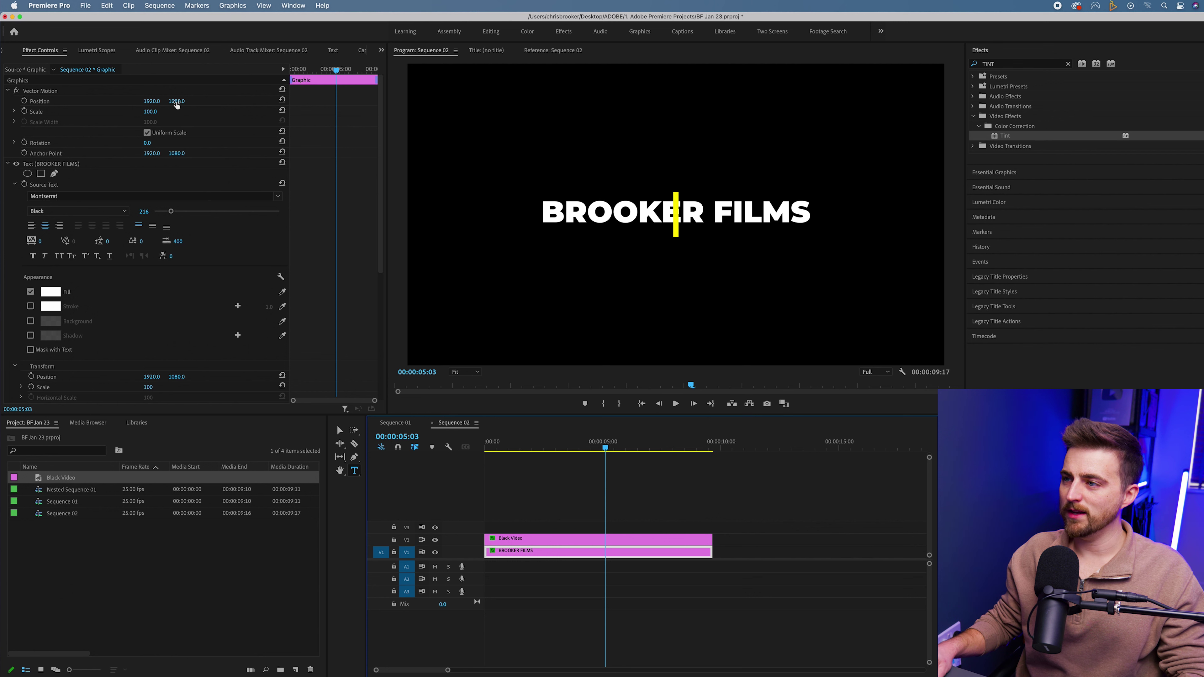
drag(175, 102, 178, 102)
Apply the Transform effect to the Black Video clip and begin lowering its Scale Height.
click(524, 443)
click(568, 527)
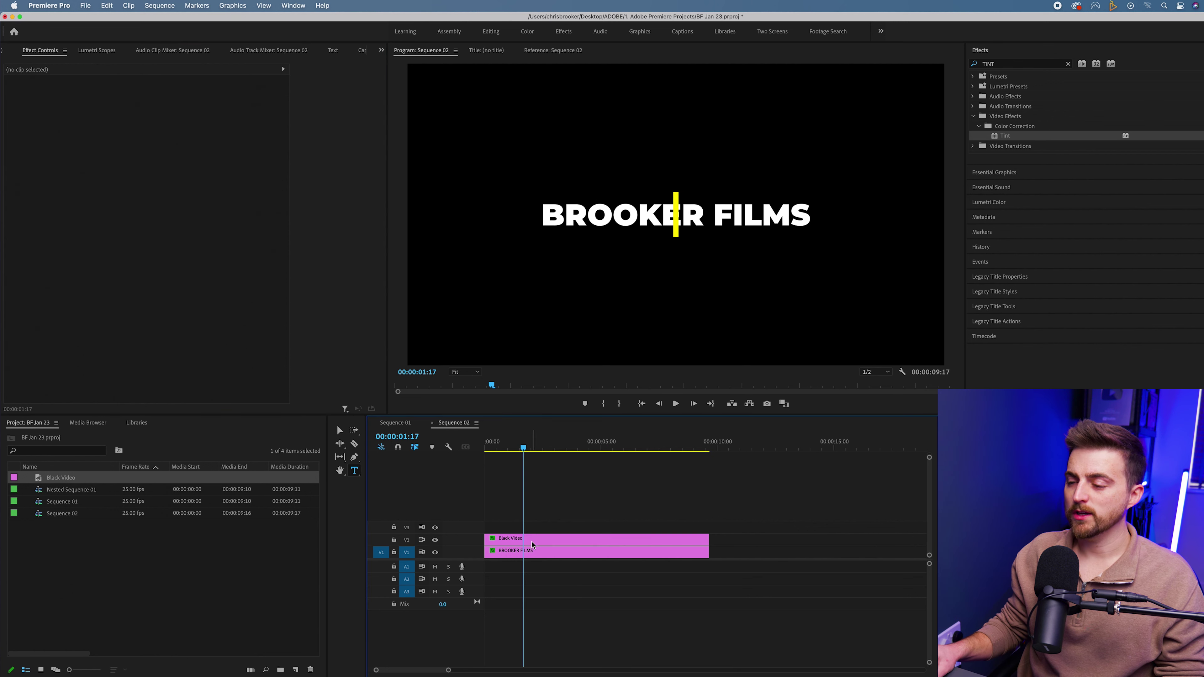
click(526, 540)
click(1016, 65)
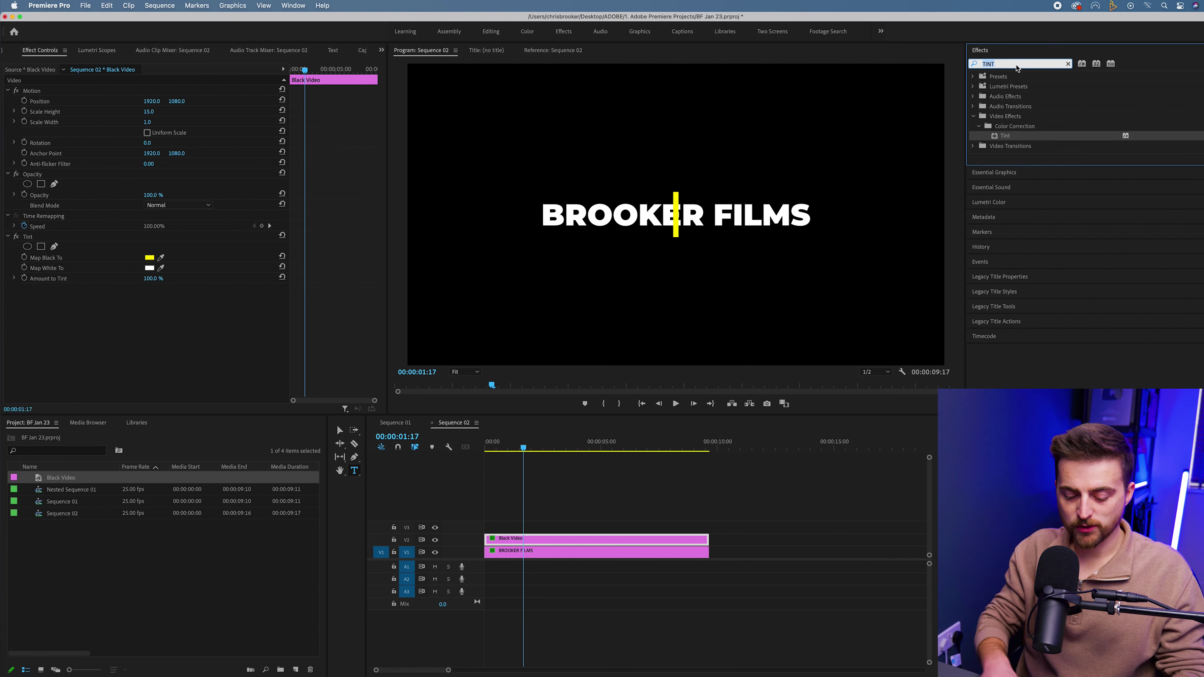
text(TRANS)
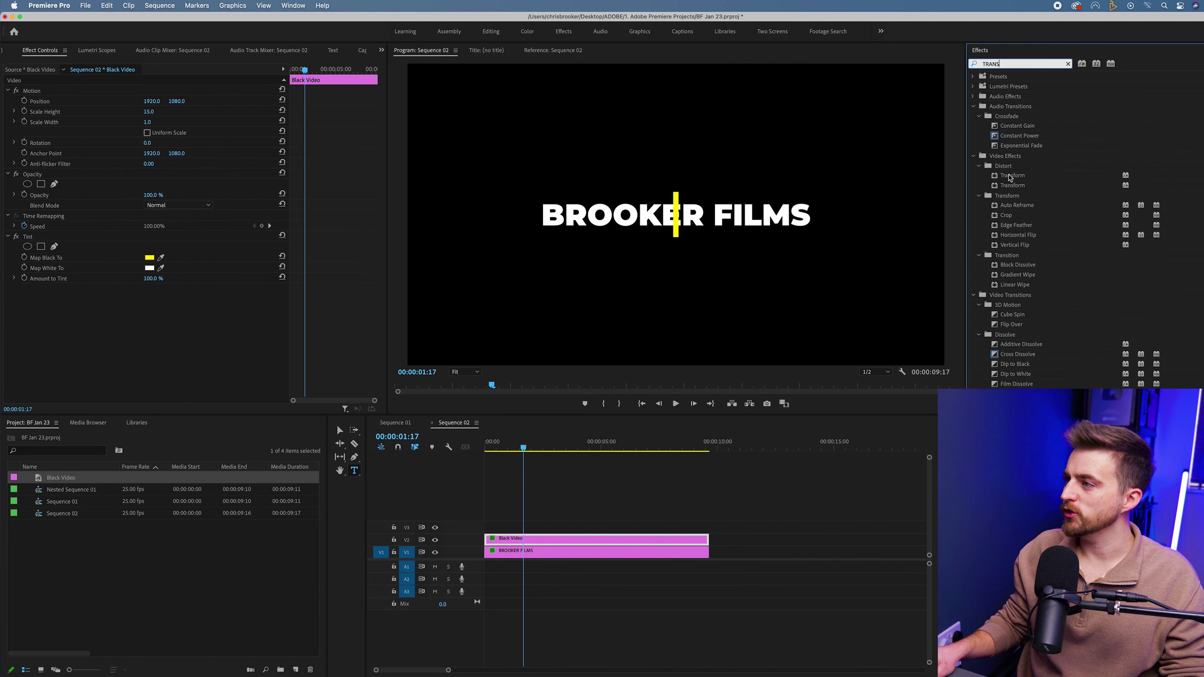
click(1011, 176)
drag(1012, 179, 589, 538)
scroll(94, 297, down, 2)
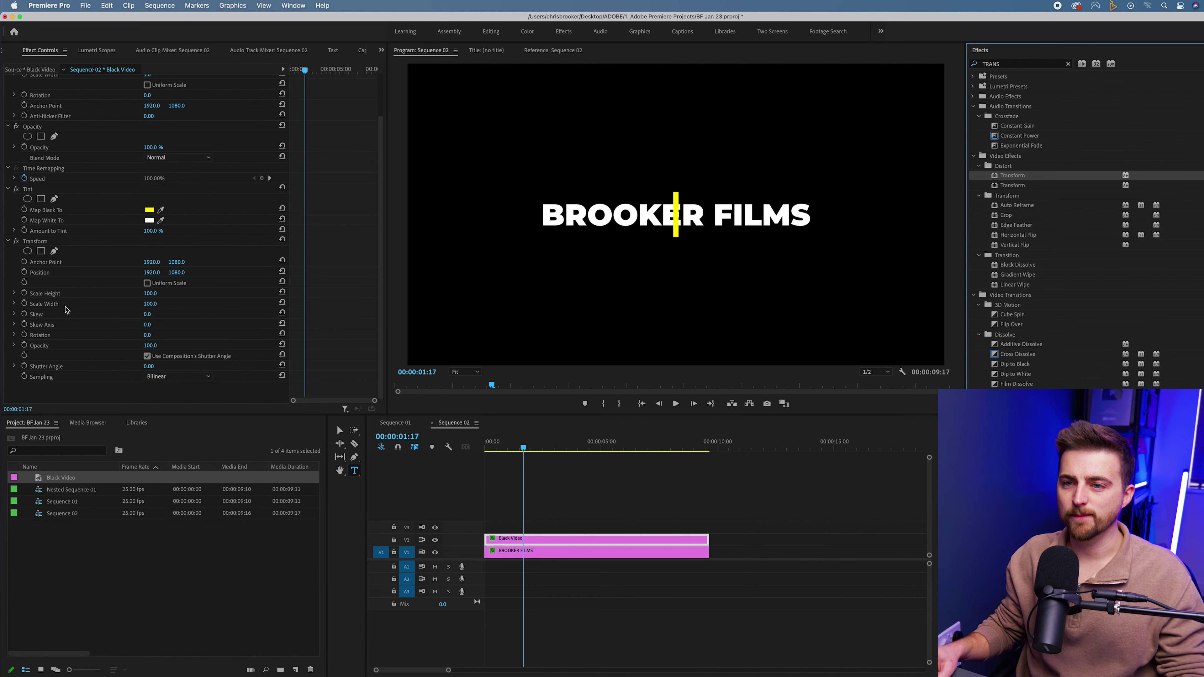
drag(150, 293, 142, 293)
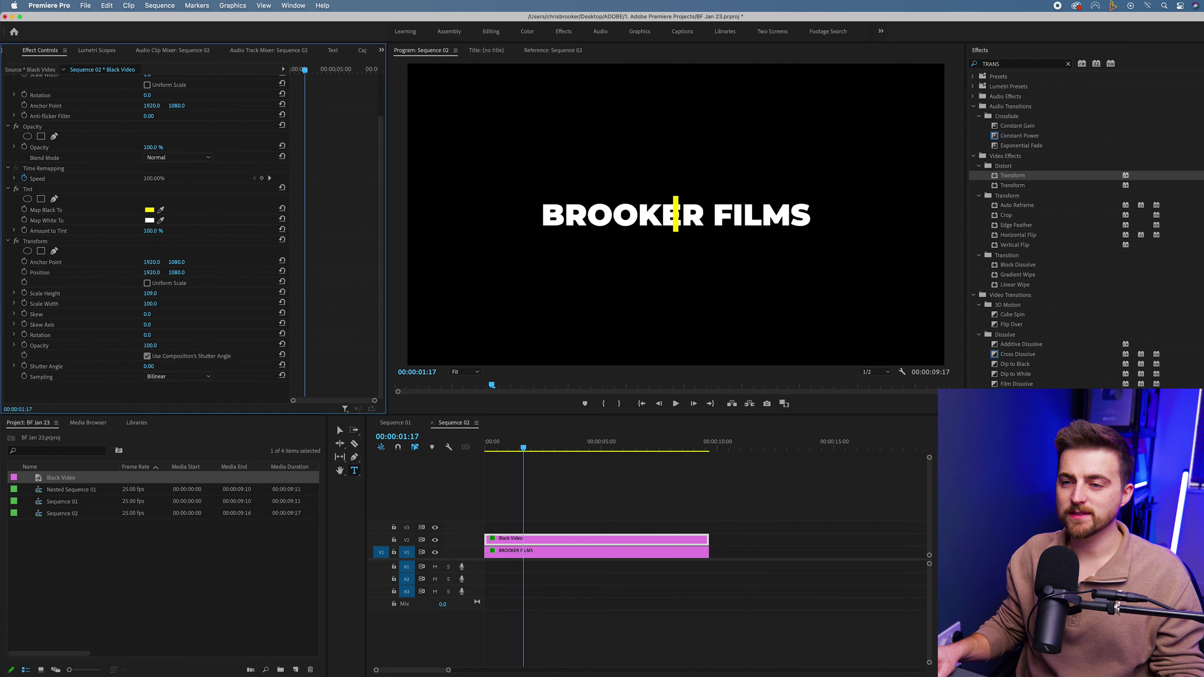
Set Transform Scale Height to 0 and keyframe it at the clip's start.
click(157, 294)
text(0)
key(Return)
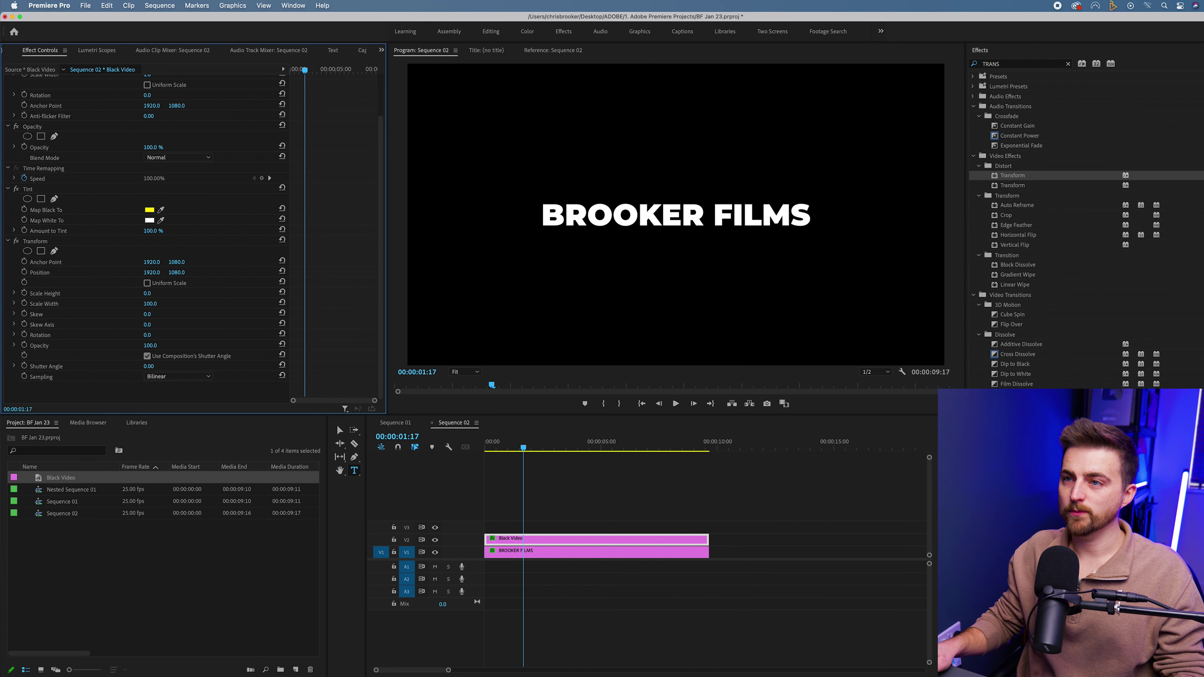
drag(306, 71, 291, 72)
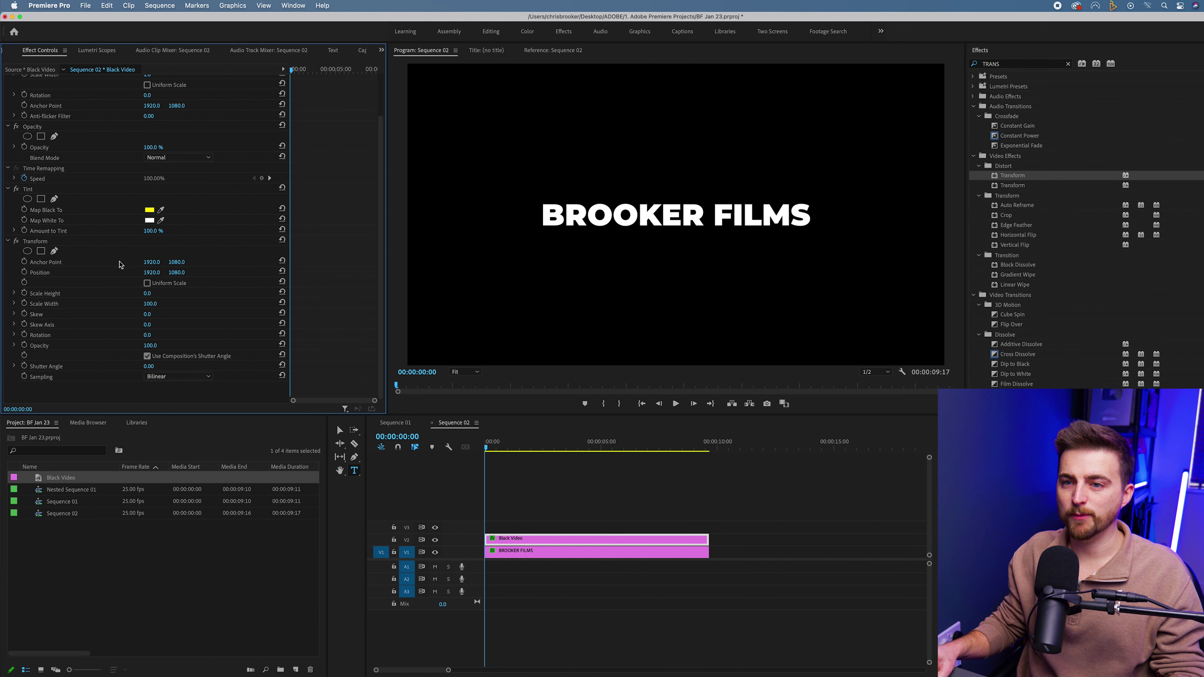
click(26, 294)
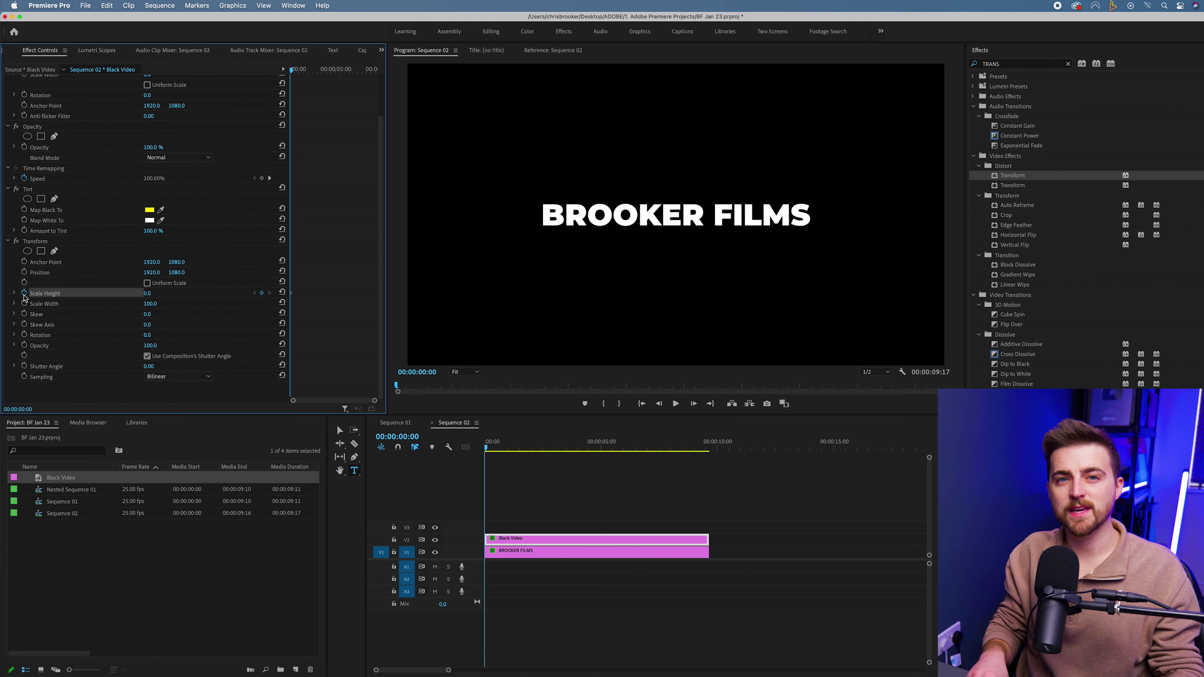
Keyframe the height at about 137 five frames later and 100 at frame 10, then preview.
key(shift+Right)
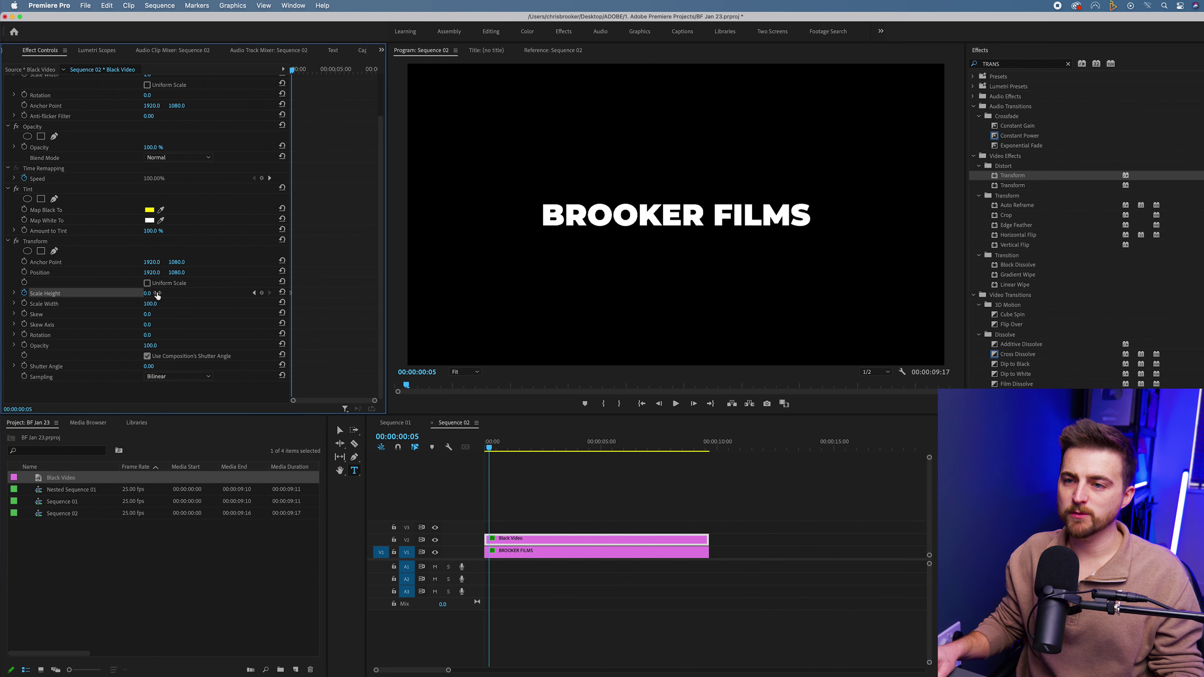
click(156, 295)
text(13)
key(Return)
drag(150, 293, 191, 293)
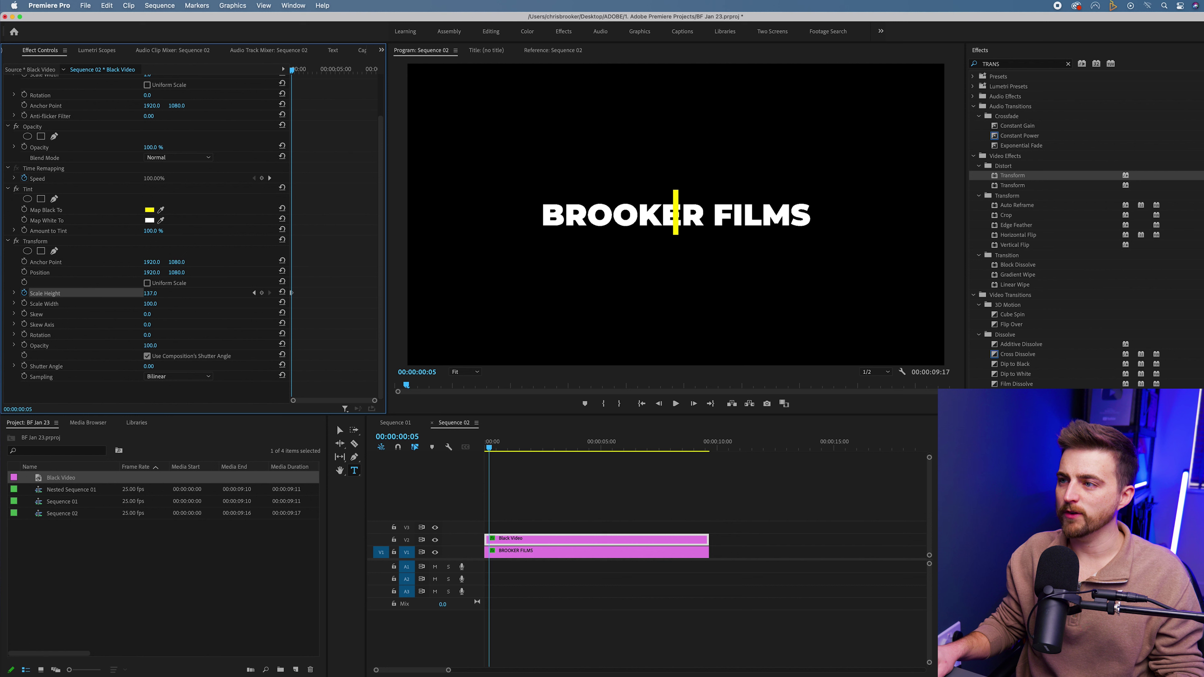
key(shift+Right)
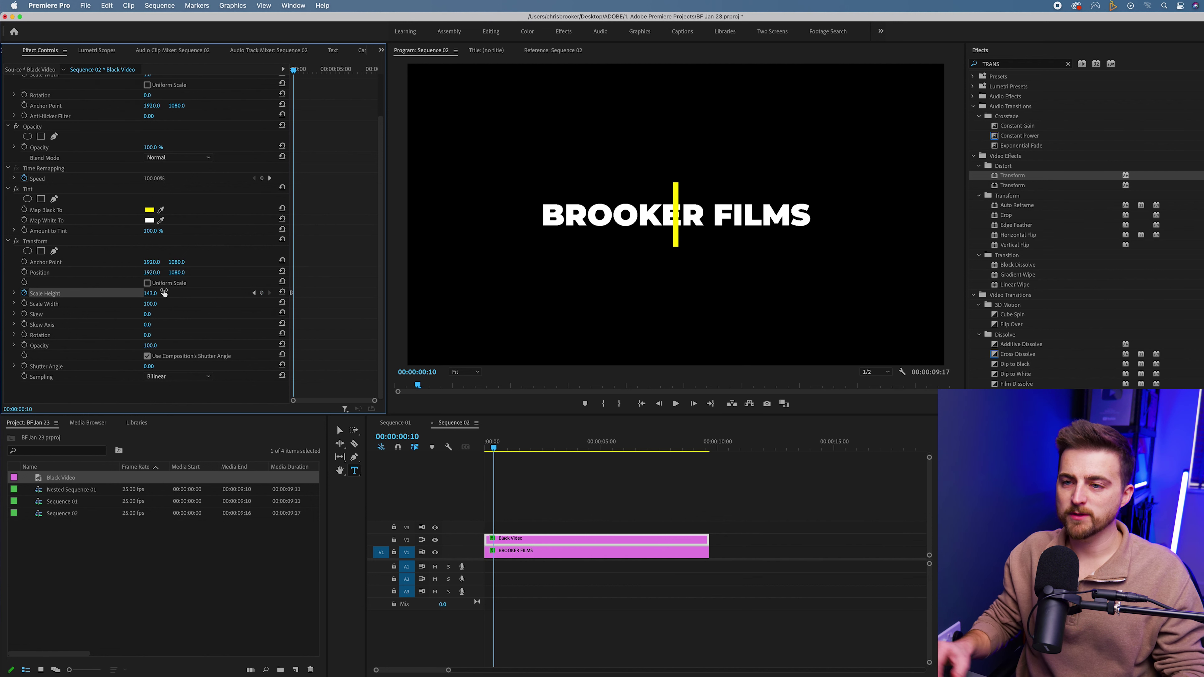
click(157, 293)
text(100)
key(Return)
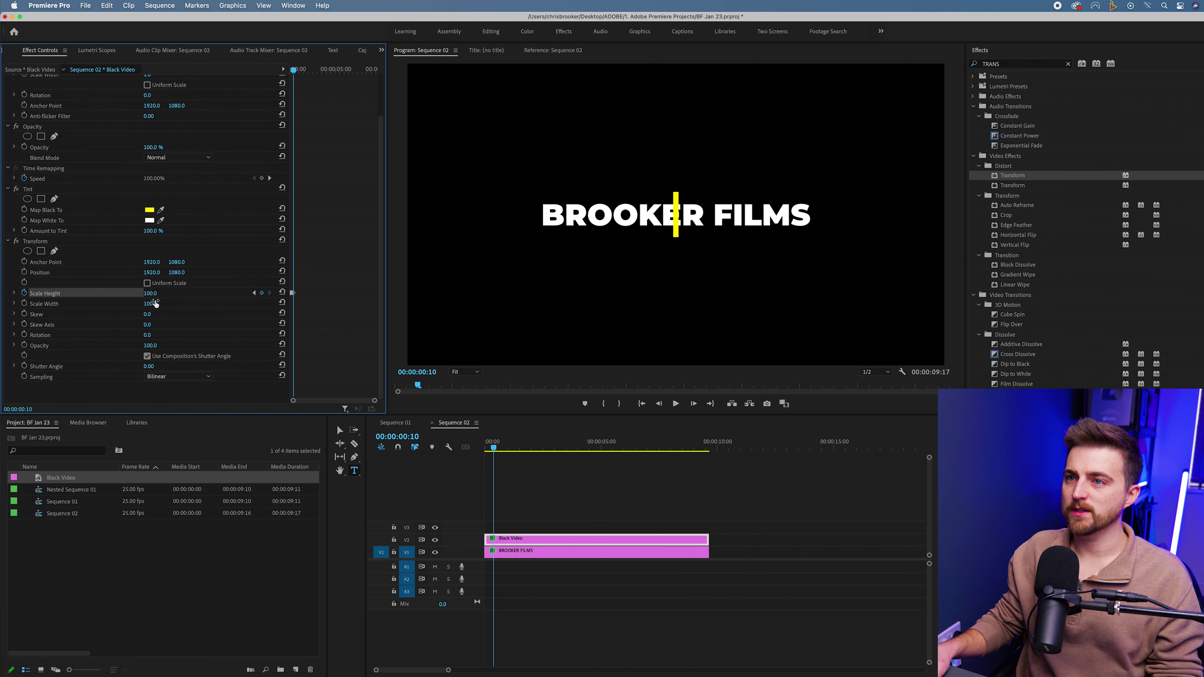
drag(297, 71, 256, 70)
key(Right)
key(Right)
key(Right)
key(Right)
key(Right)
key(Right)
key(Right)
key(Right)
key(Right)
key(Right)
key(Right)
key(Right)
key(Right)
key(Right)
key(Right)
key(Right)
key(Right)
key(Right)
key(Right)
key(Right)
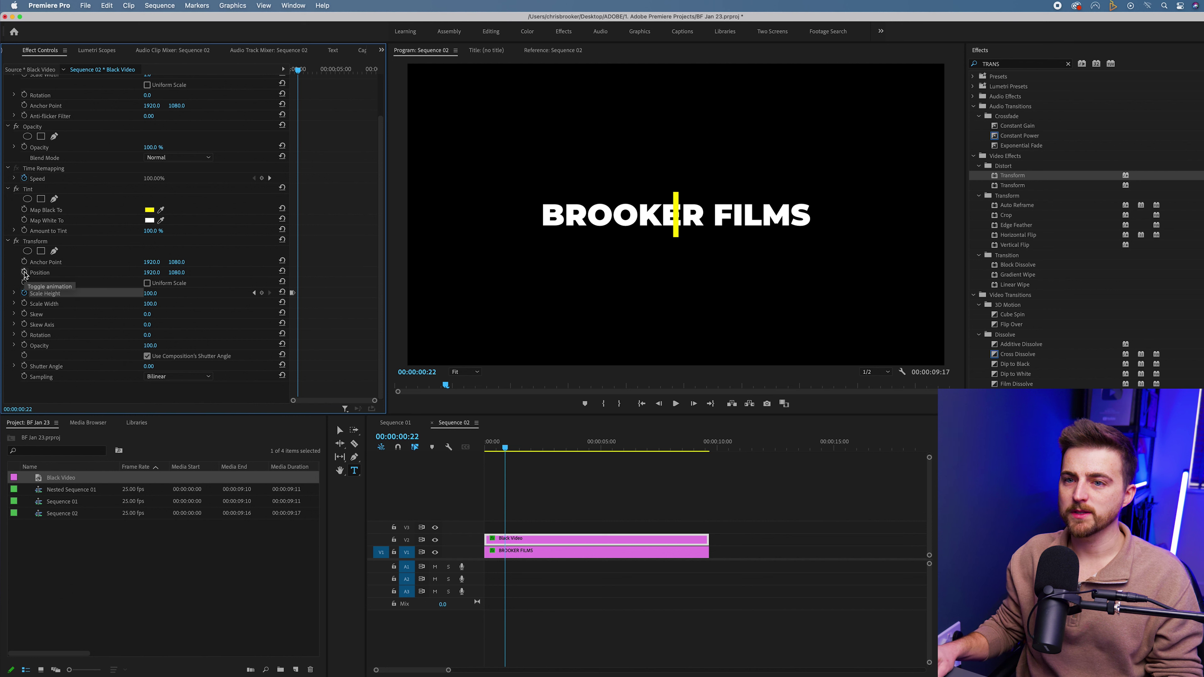
Try shifting the bar's Transform position, revert it to 1920, and scroll up to Motion.
click(25, 273)
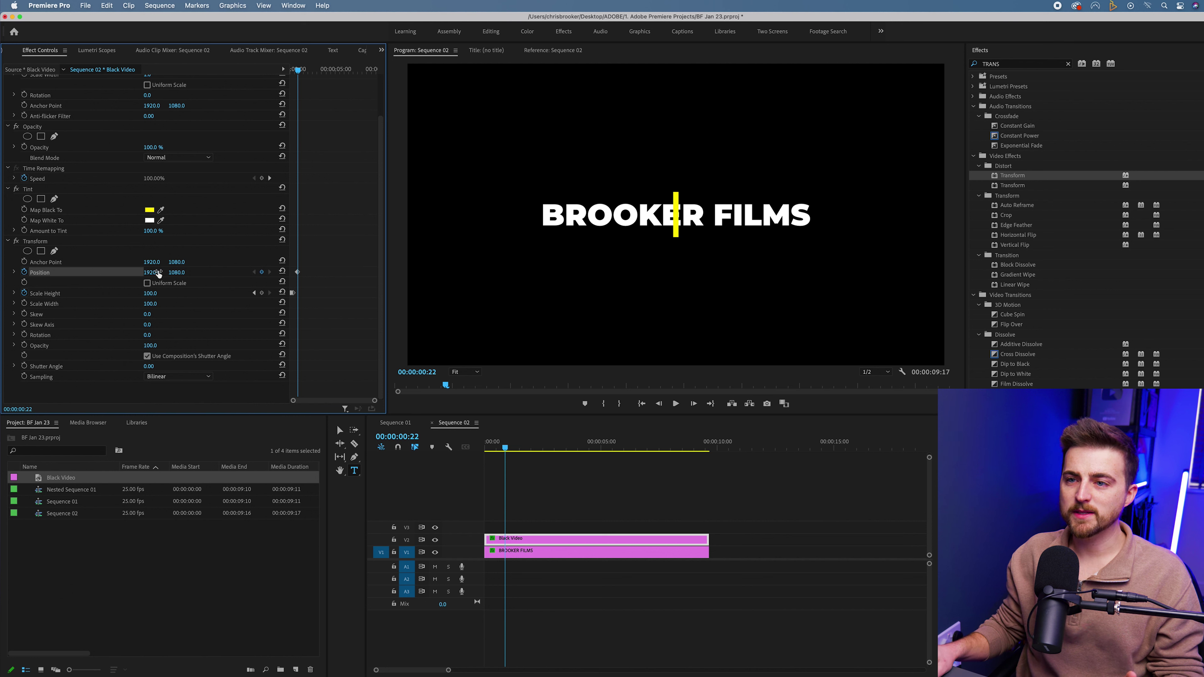
mouse_move(159, 274)
mouse_down()
mouse_move(105, 274)
mouse_move(180, 272)
mouse_move(141, 274)
mouse_up()
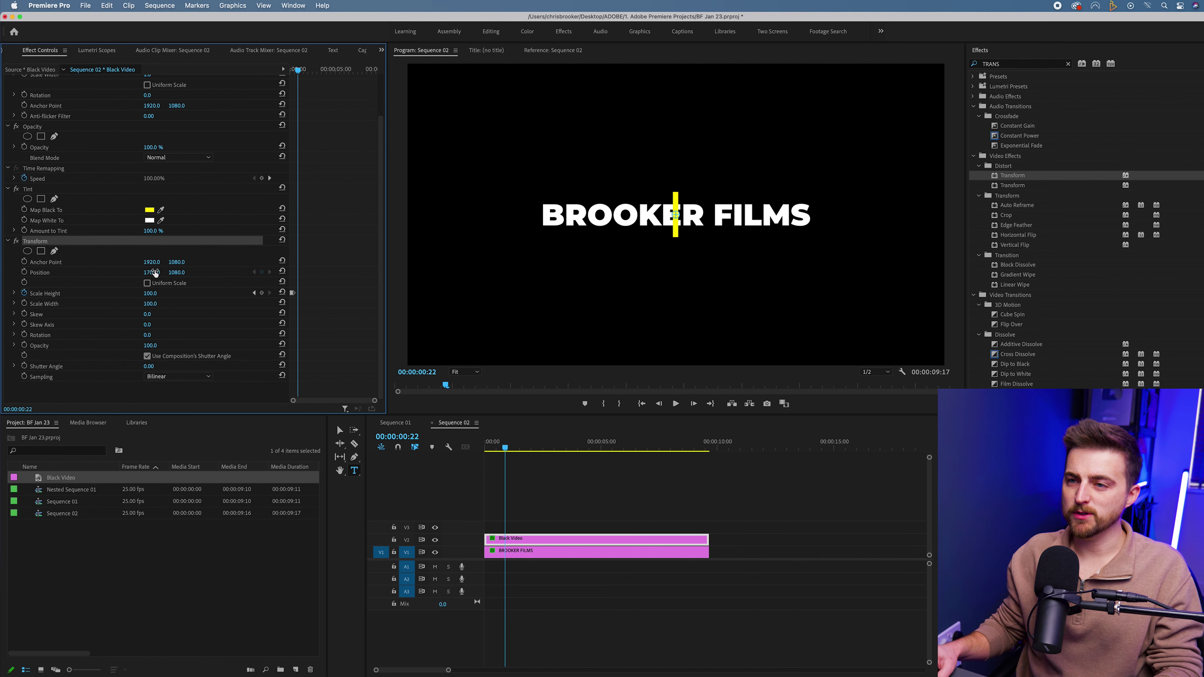
key(super+z)
drag(678, 217, 574, 219)
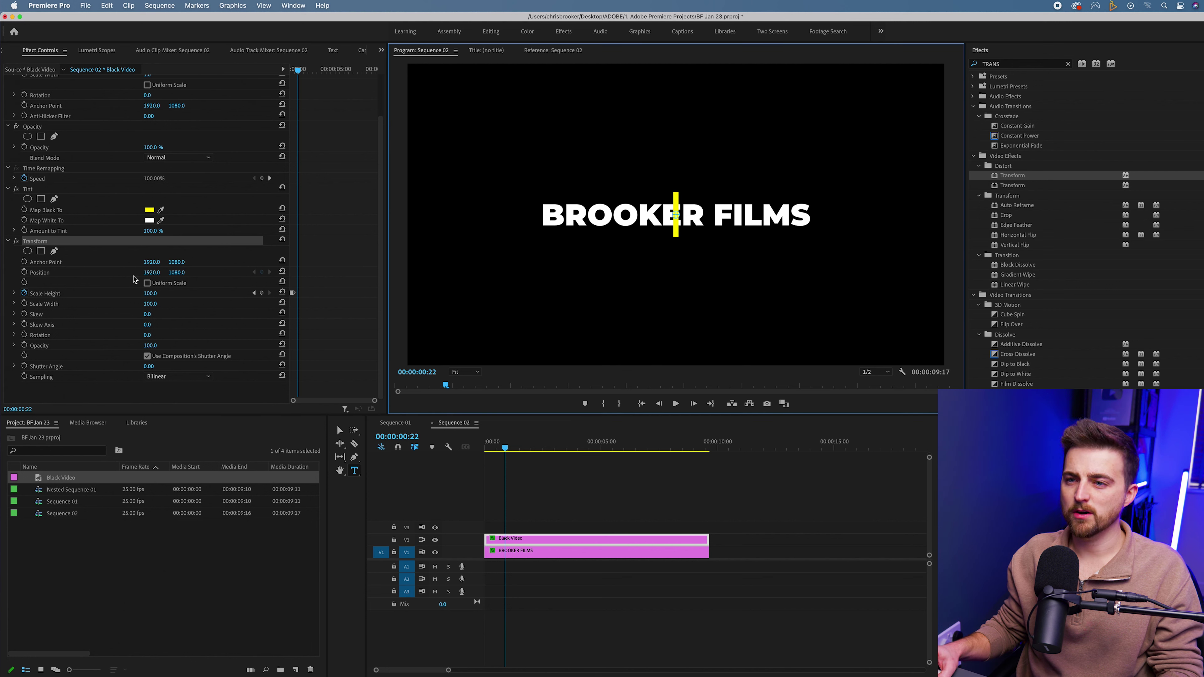
click(150, 275)
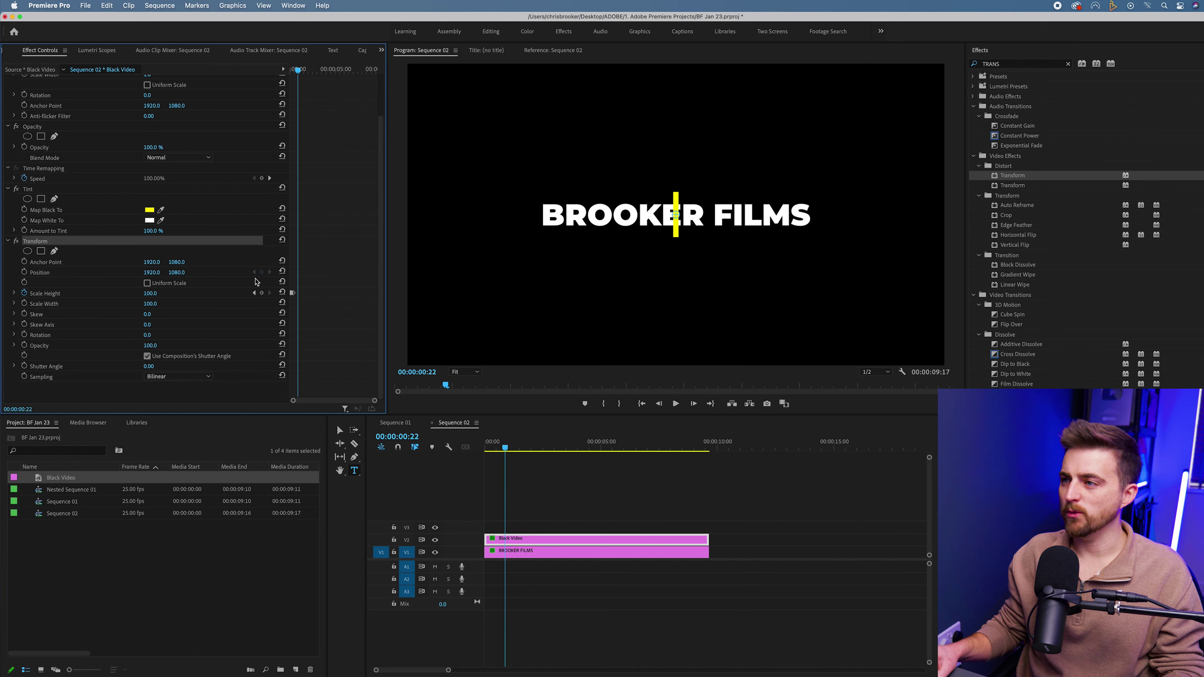
scroll(317, 276, up, 3)
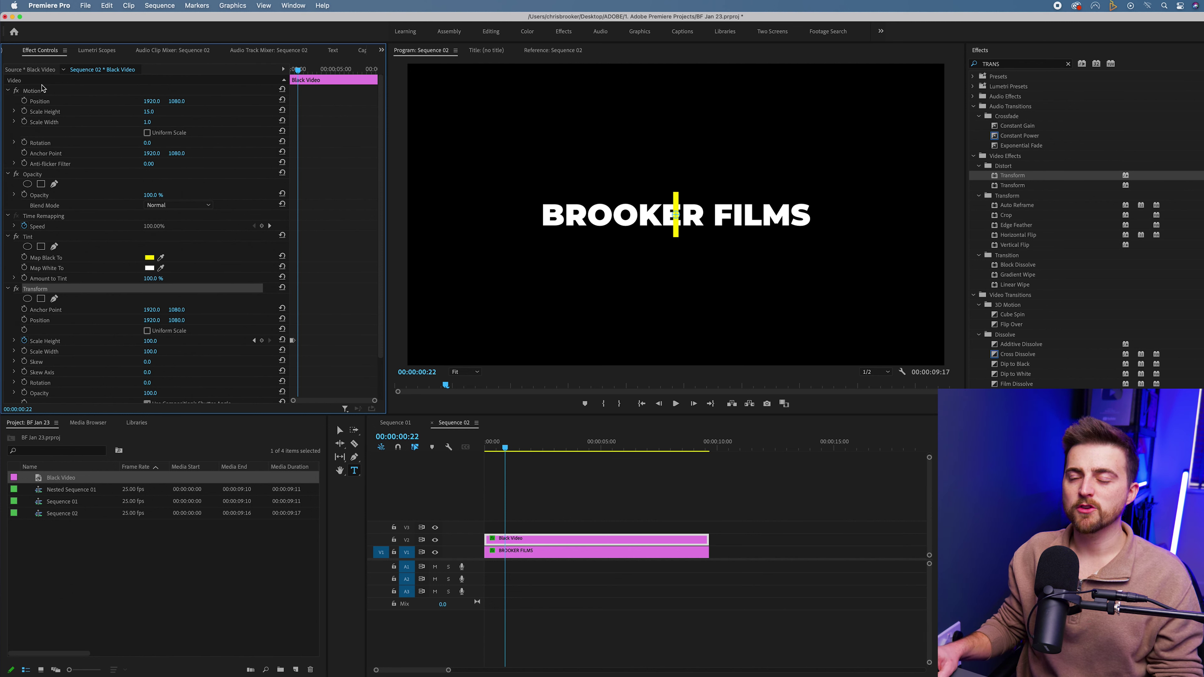
Keyframe the yellow line's Motion Position X from 835 at the start to 3006 at 00:00:03:23.
click(53, 90)
drag(153, 102, 62, 102)
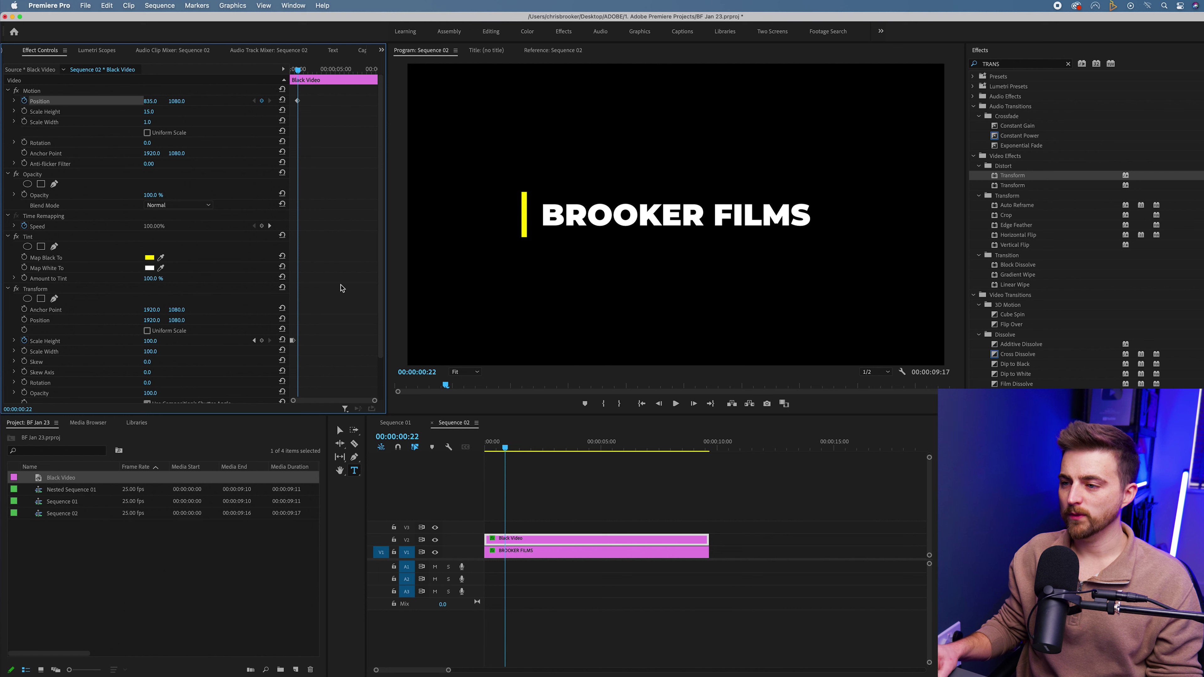
drag(511, 445, 577, 447)
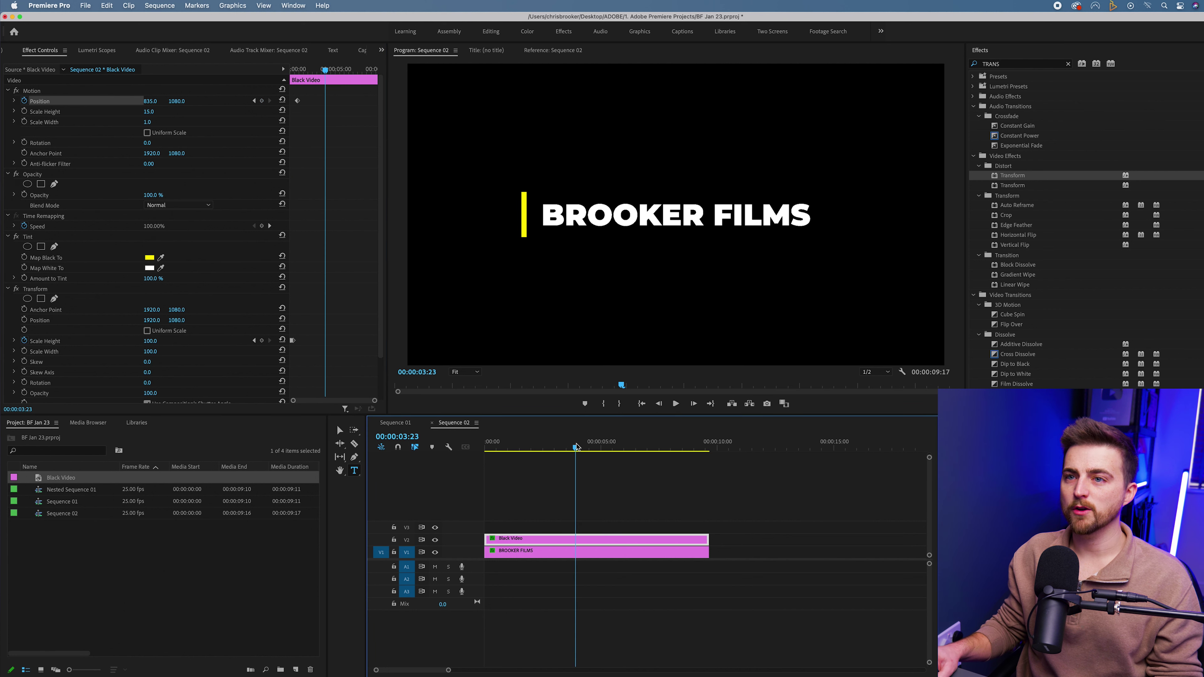
drag(158, 103, 163, 103)
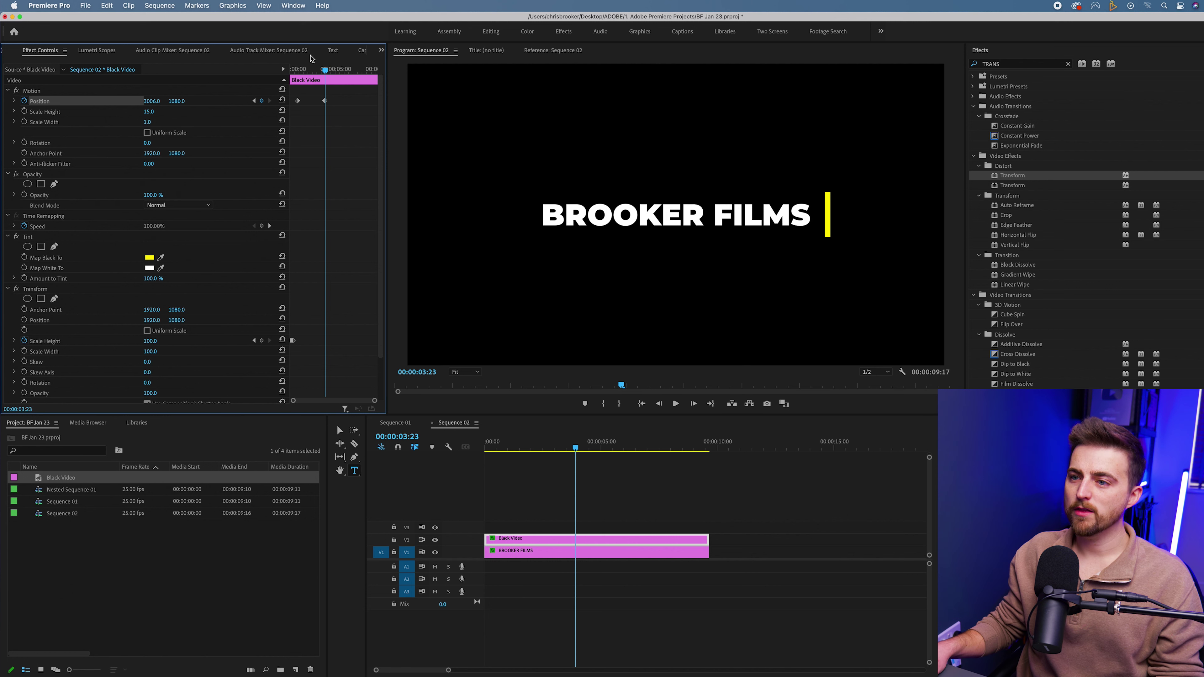
Add a Scale Height keyframe at 00:00:04:19, collapse it by 5:01, then play from the start.
drag(331, 66, 340, 104)
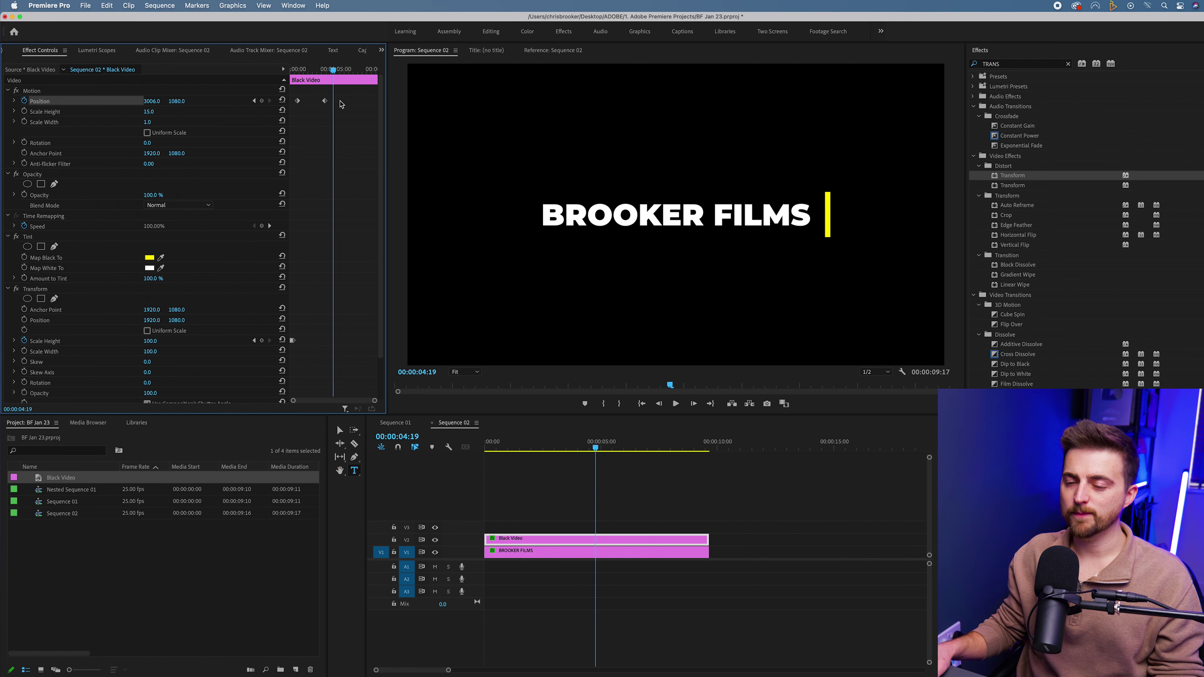
click(262, 341)
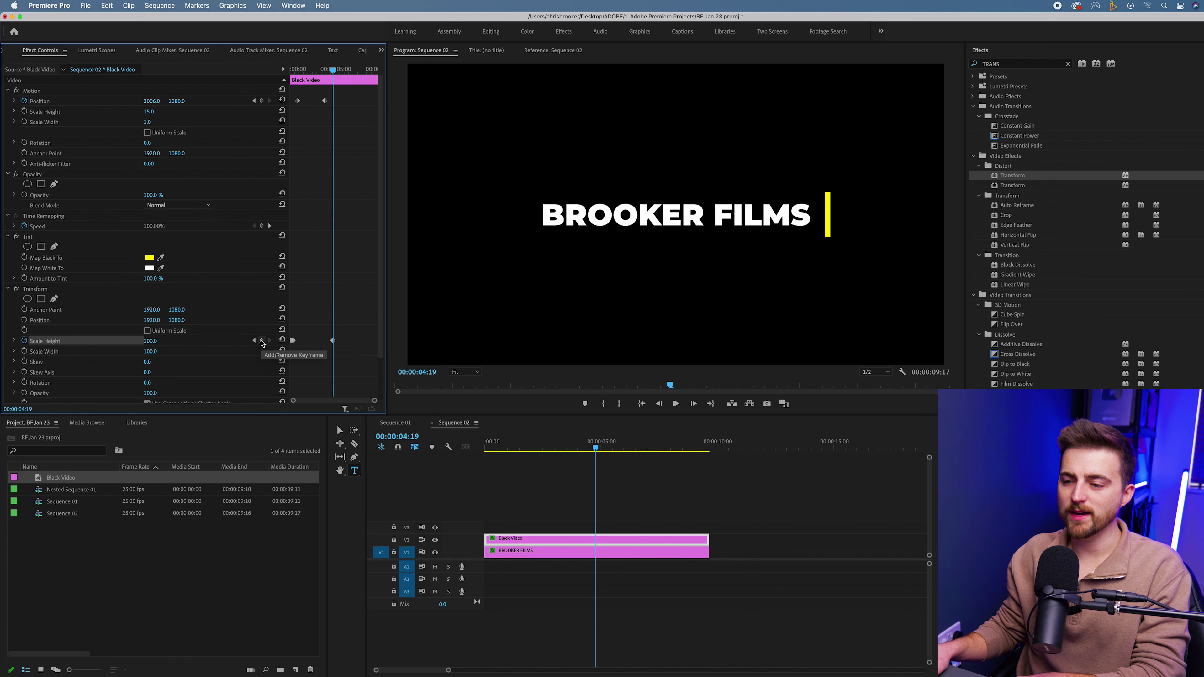
key(Right)
key(Right)
key(Right)
key(Right)
key(Right)
key(Right)
key(Right)
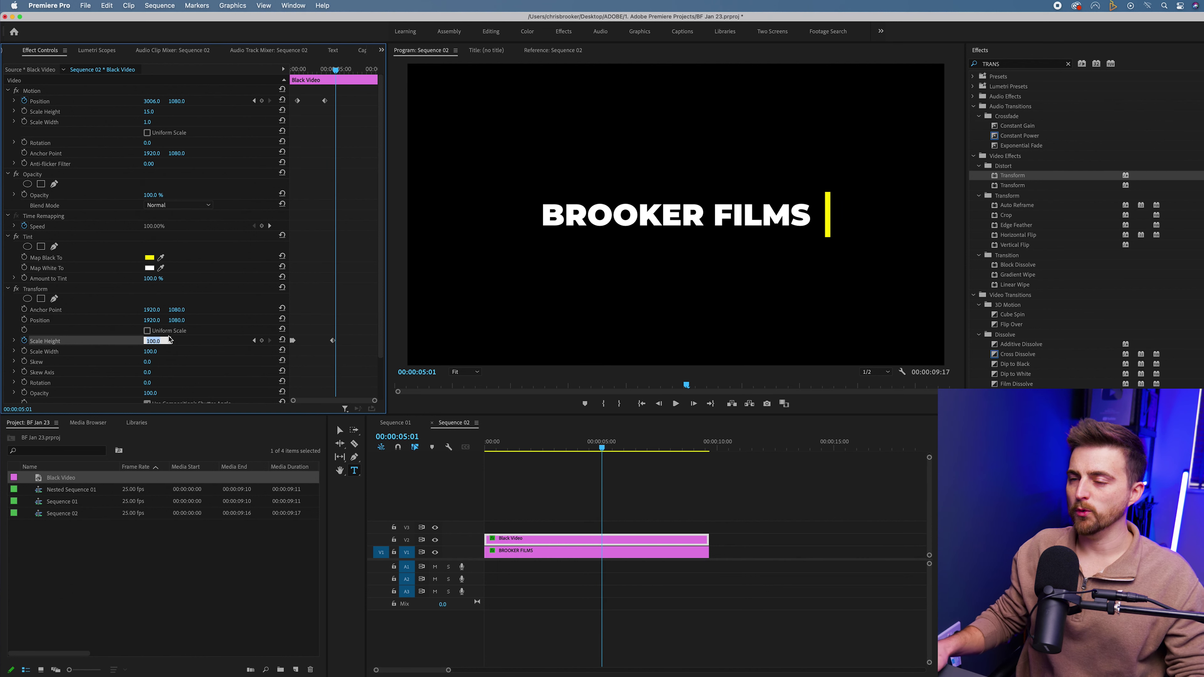
key(Home)
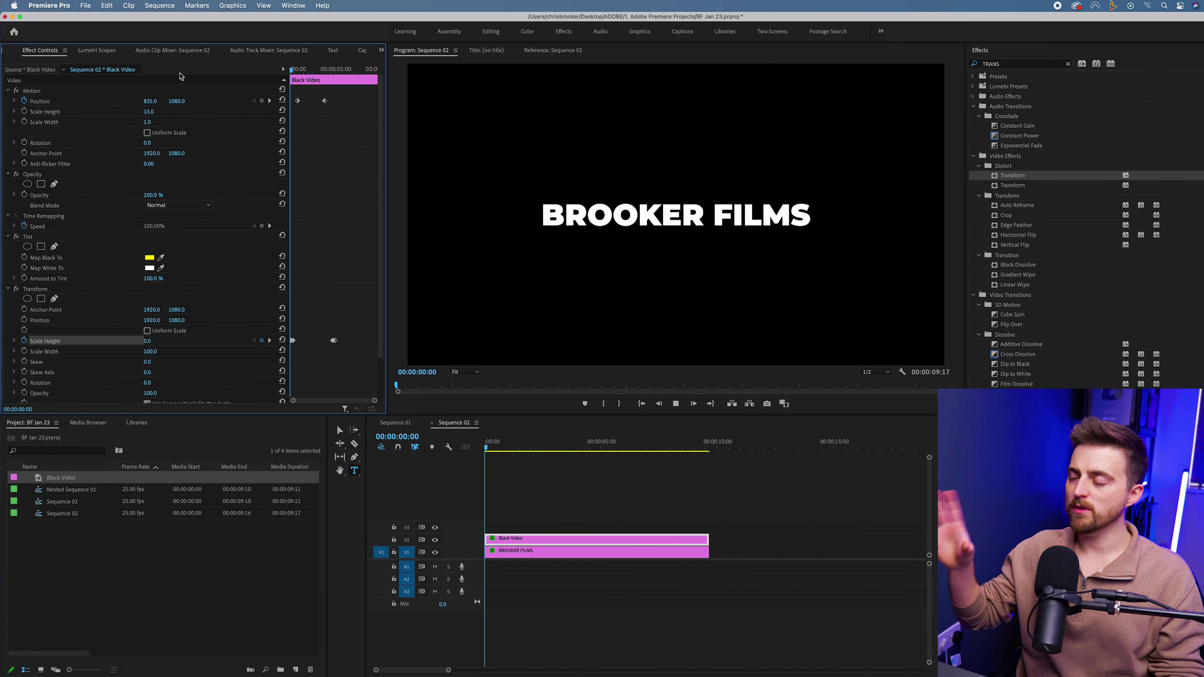
key(space)
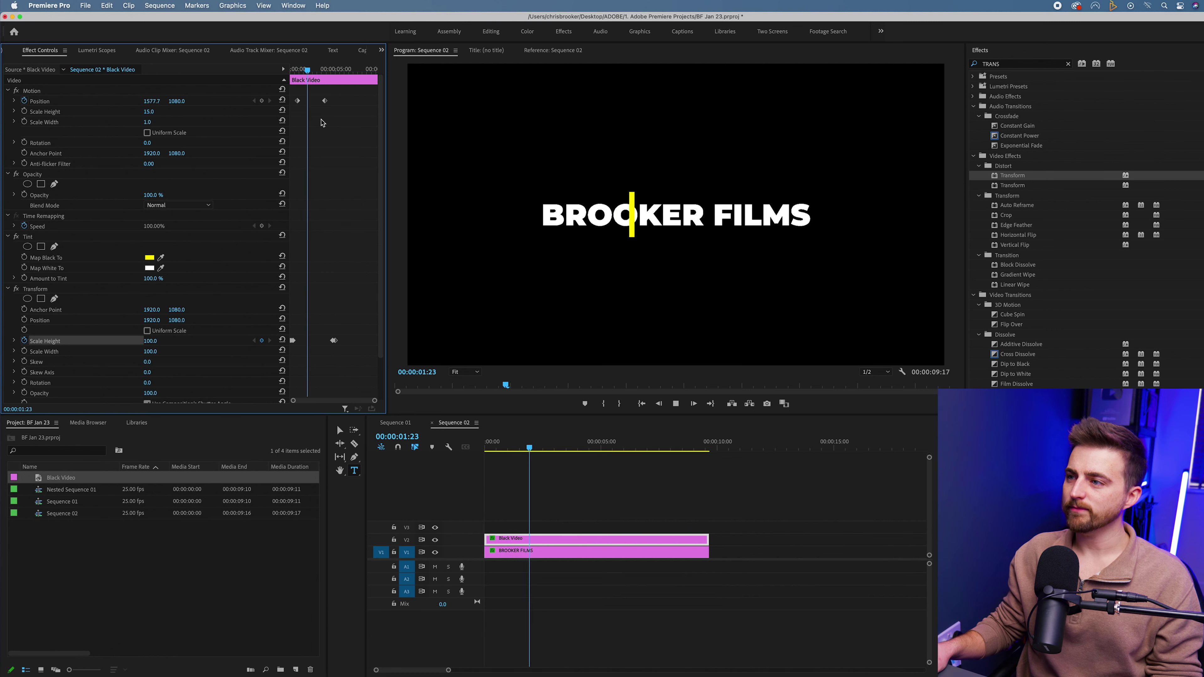
Pull the yellow line's end Position and Scale Height keyframes earlier to about 2:09, then return to 0.
key(space)
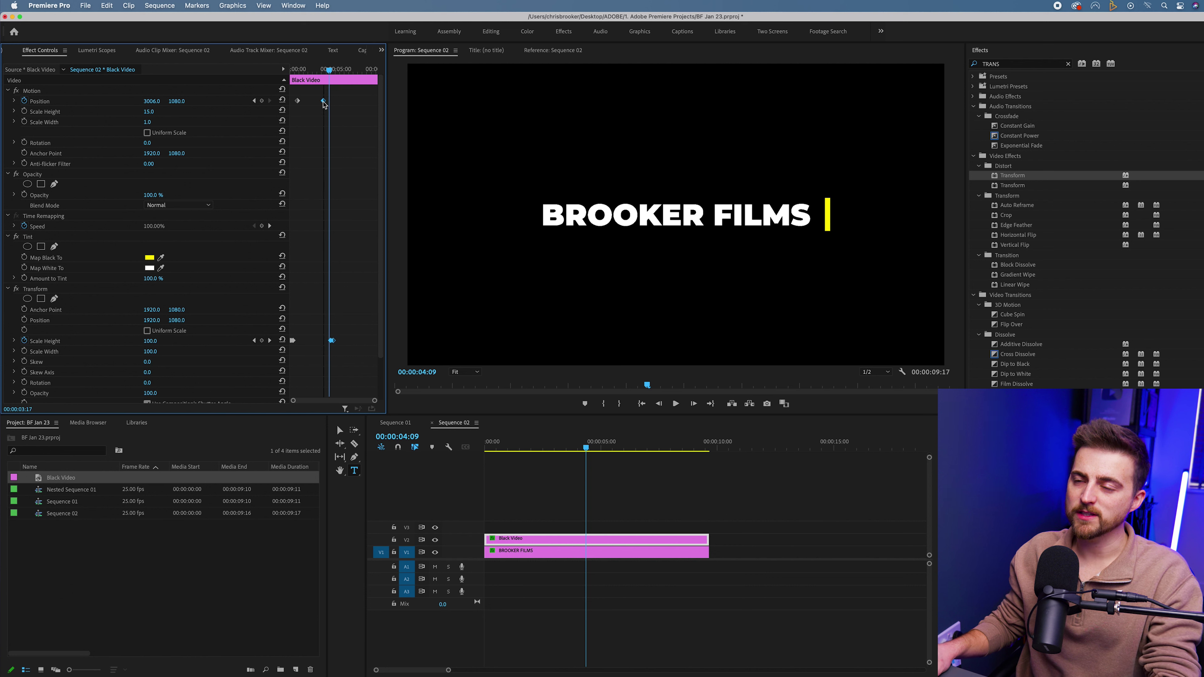
click(309, 71)
key(space)
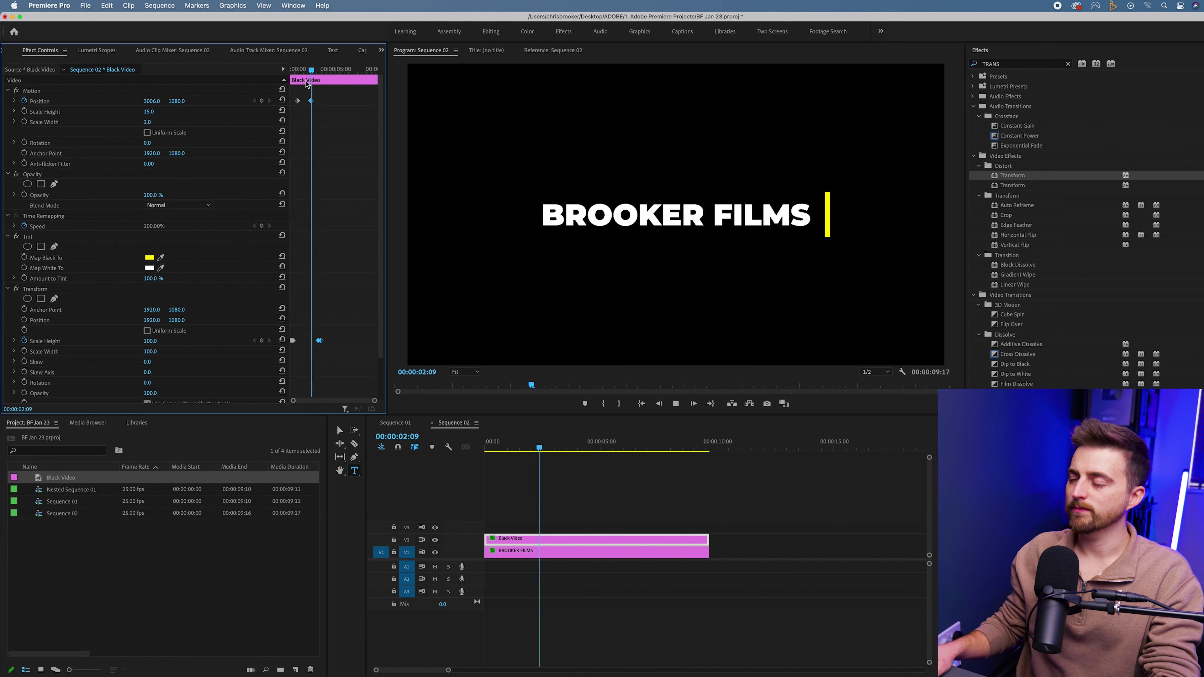
drag(294, 70, 285, 71)
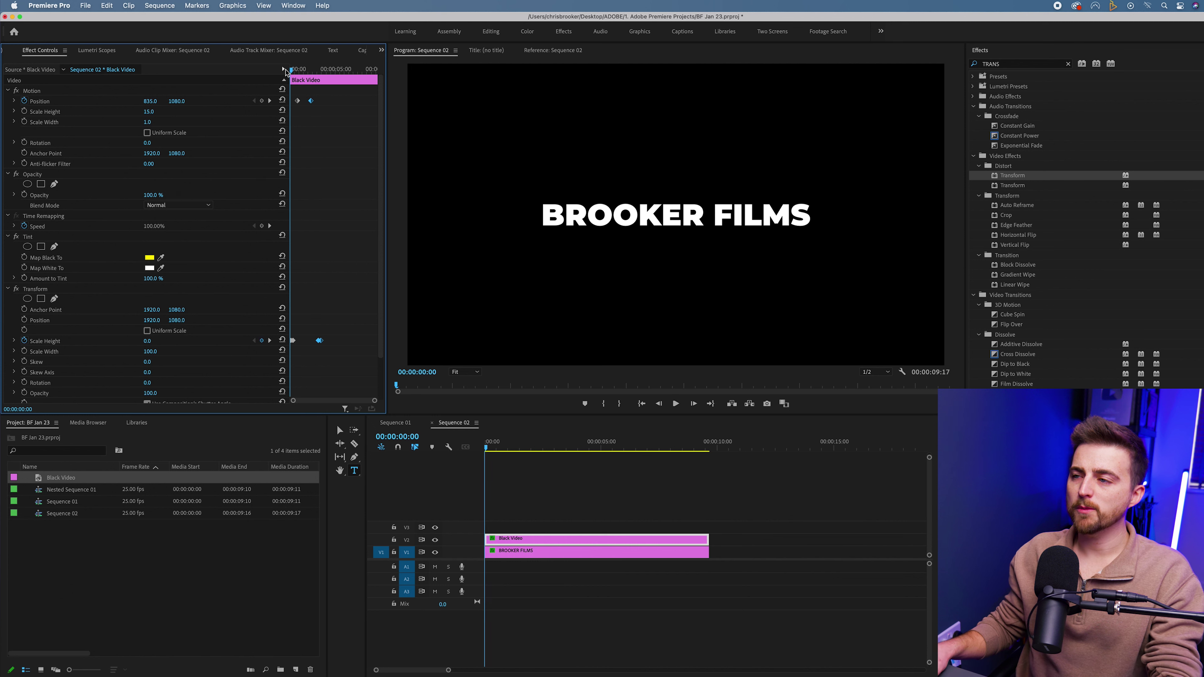
Set the yellow line's Position keyframe to Ease In interpolation and replay it from the start.
key(space)
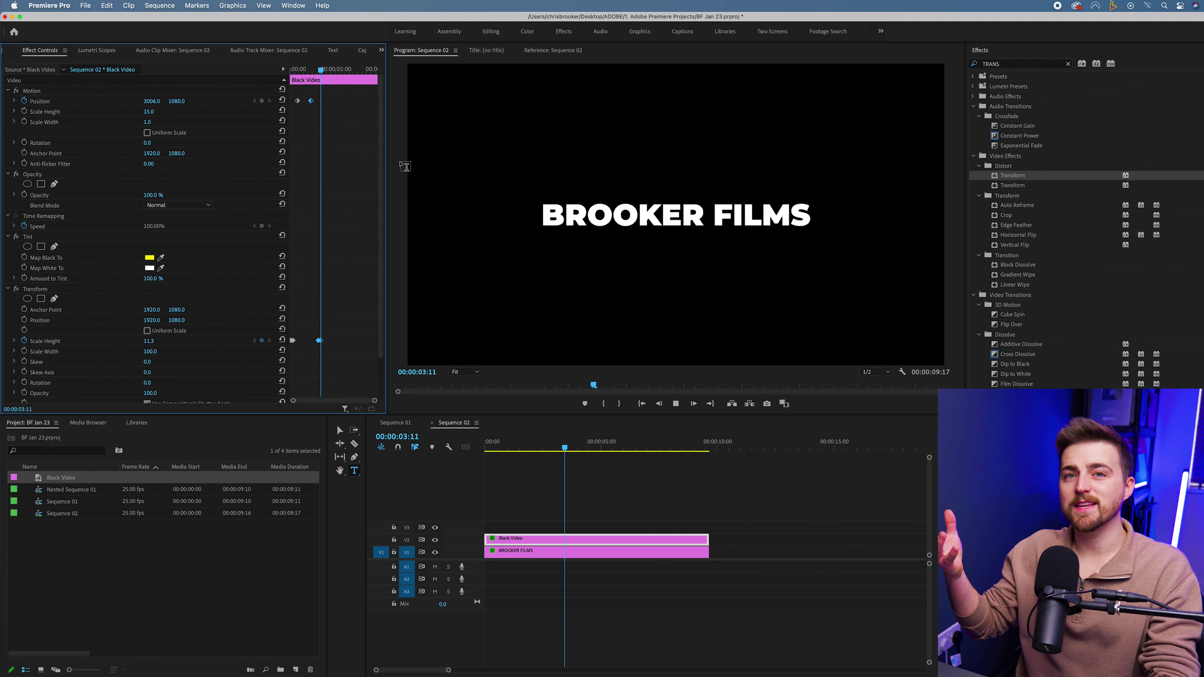
key(space)
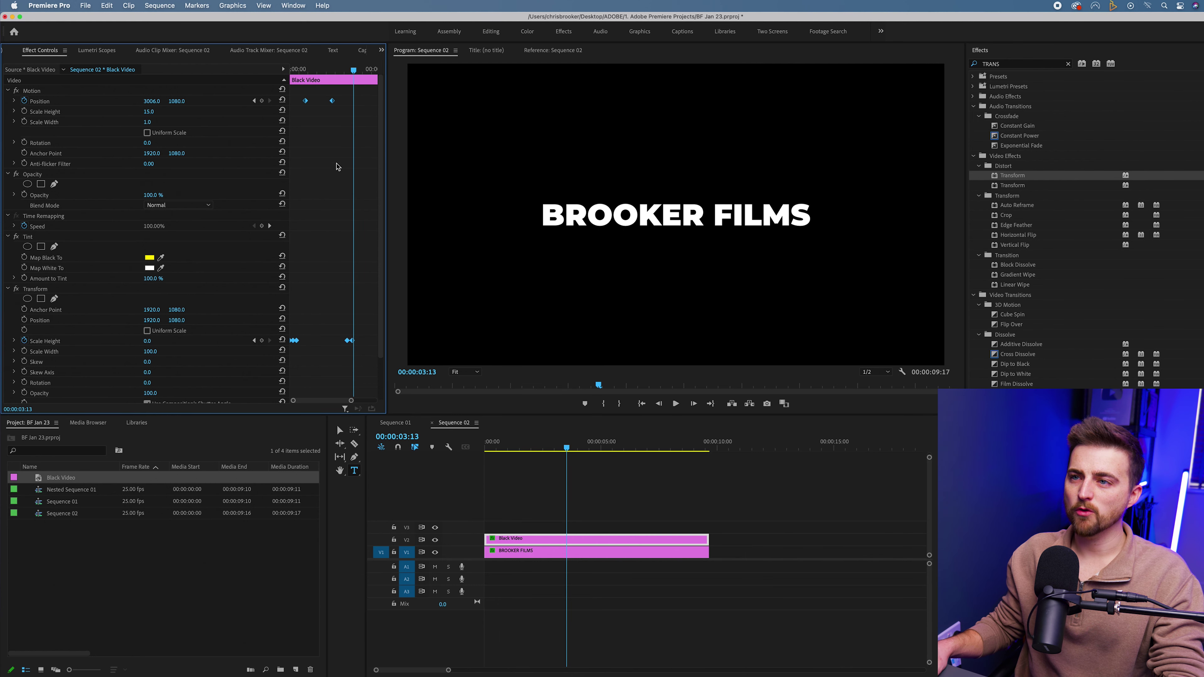
right_click(332, 101)
mouse_move(426, 193)
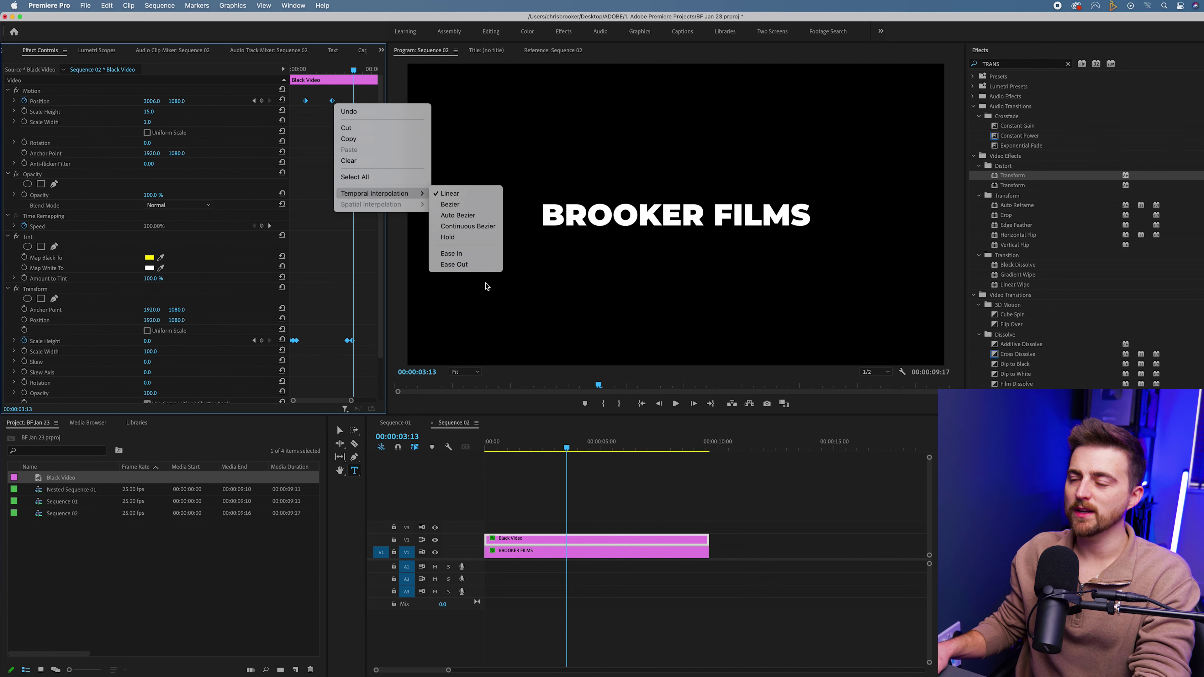
click(453, 253)
drag(352, 71, 291, 70)
key(space)
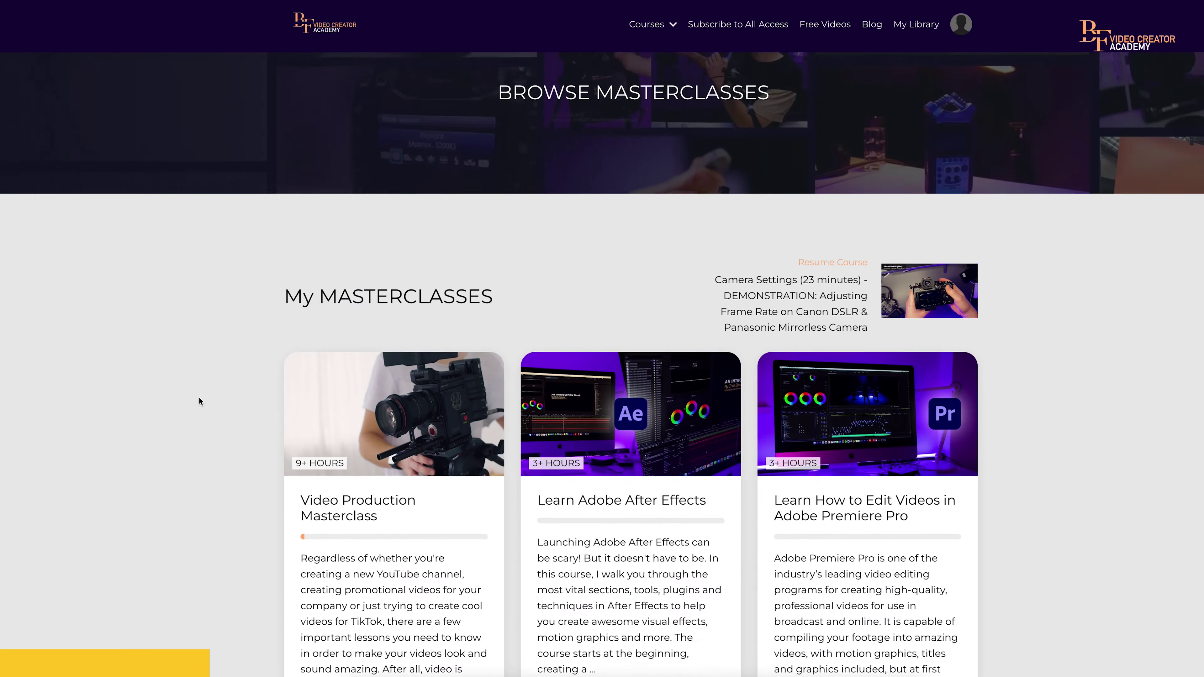
Scroll down the Browse Masterclasses page to the course cards.
scroll(198, 400, down, 3)
scroll(198, 401, down, 5)
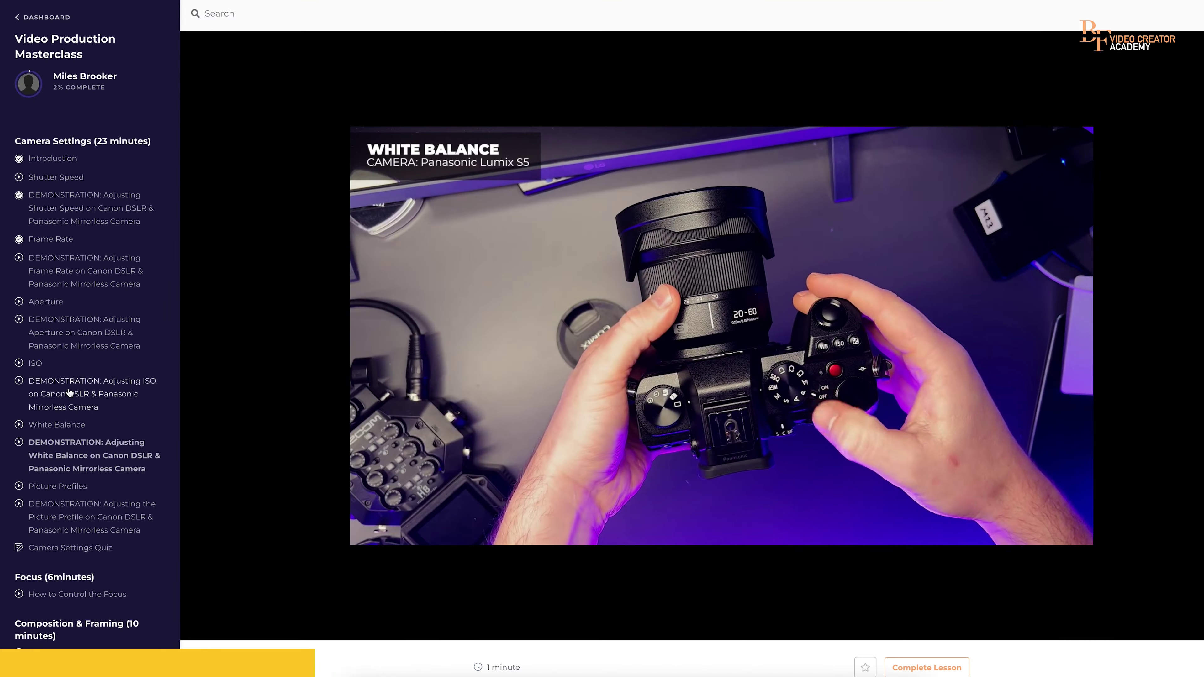
scroll(85, 332, down, 10)
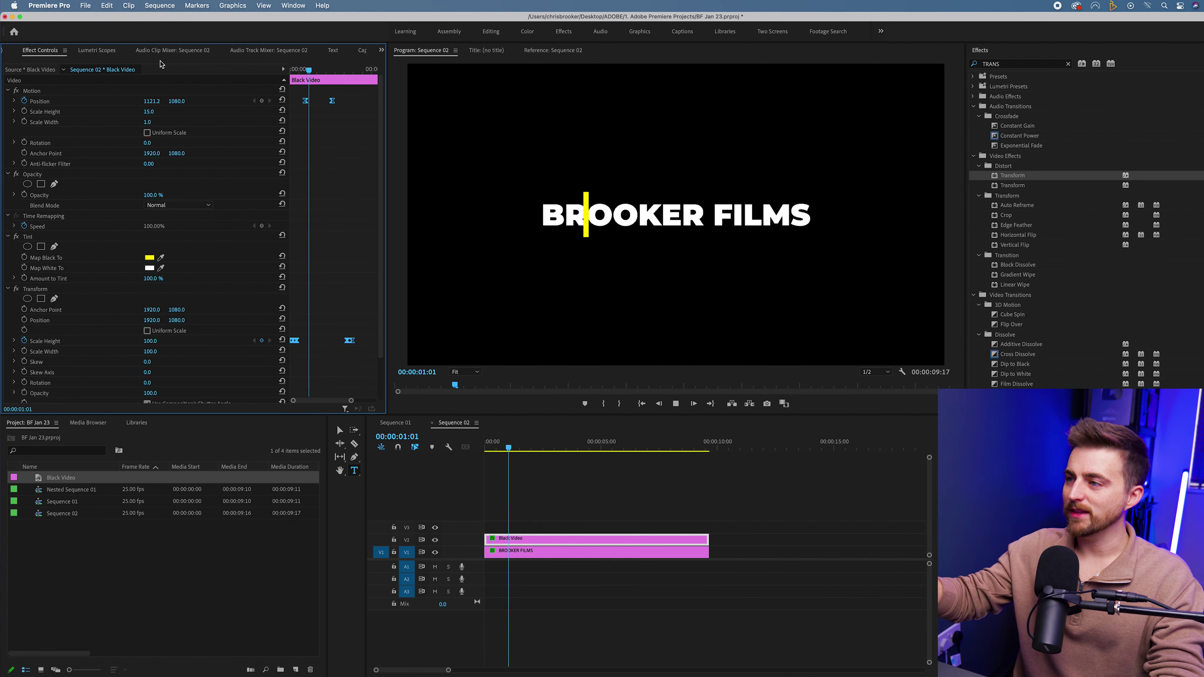
Preview the sweep and step frame by frame to where the yellow line stops.
key(space)
key(Right)
key(Right)
key(Right)
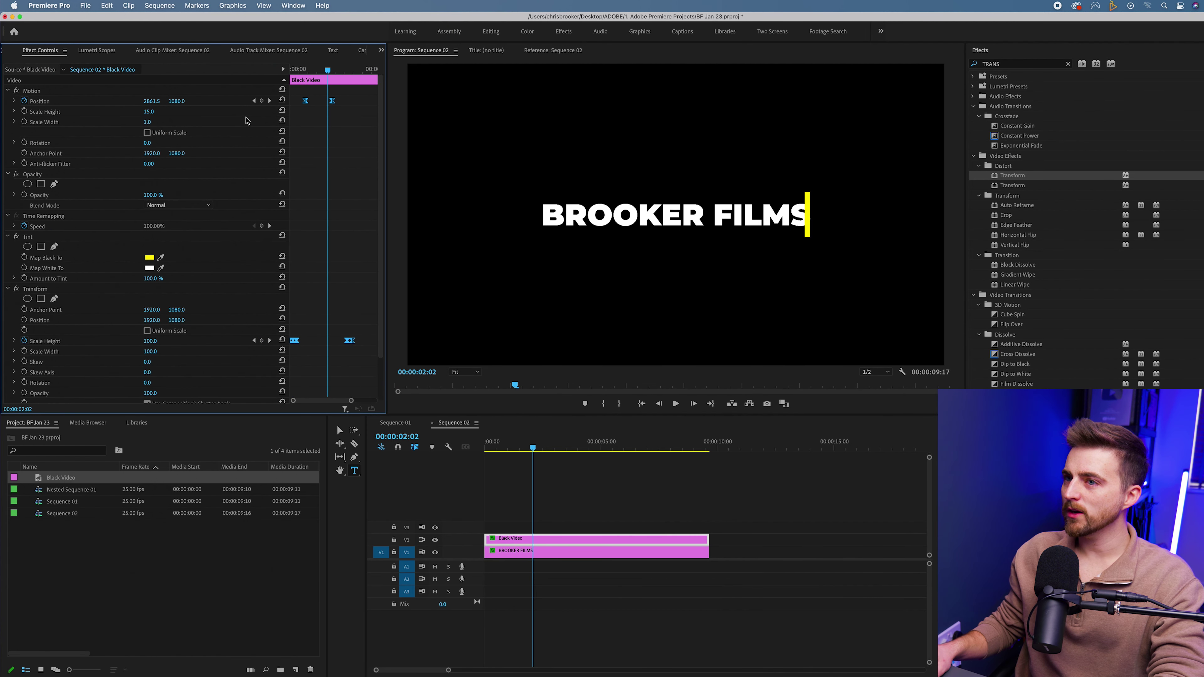
key(Right)
key(Right)
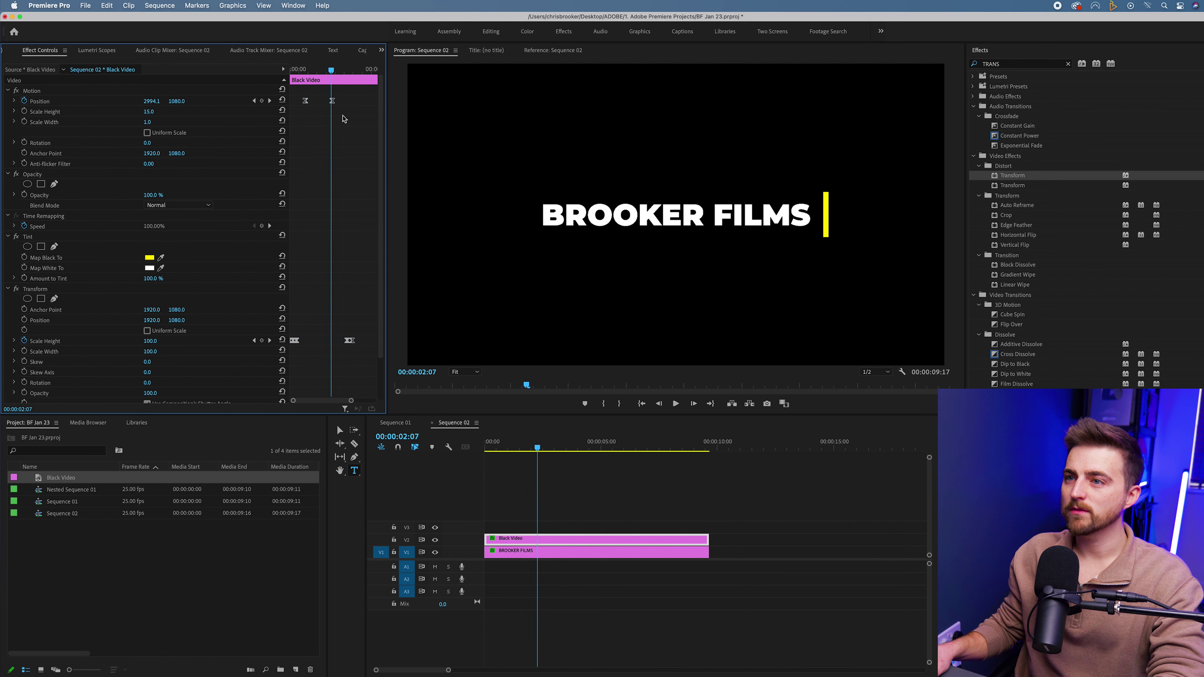
key(Right)
key(Right)
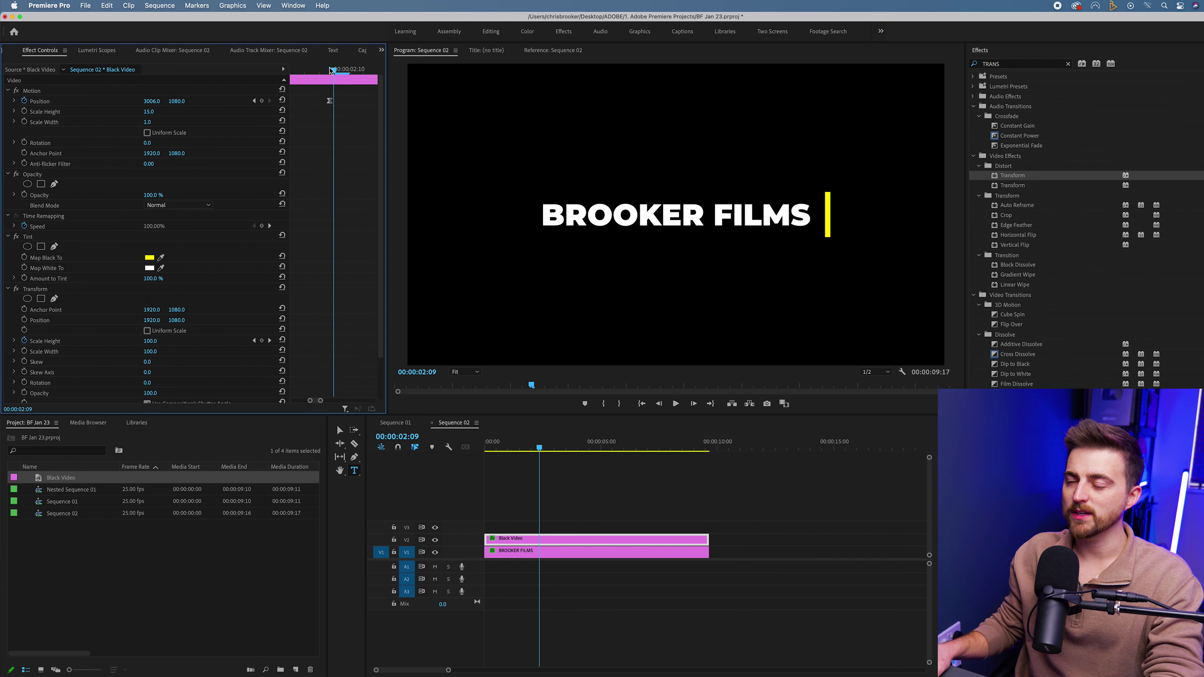
key(Left)
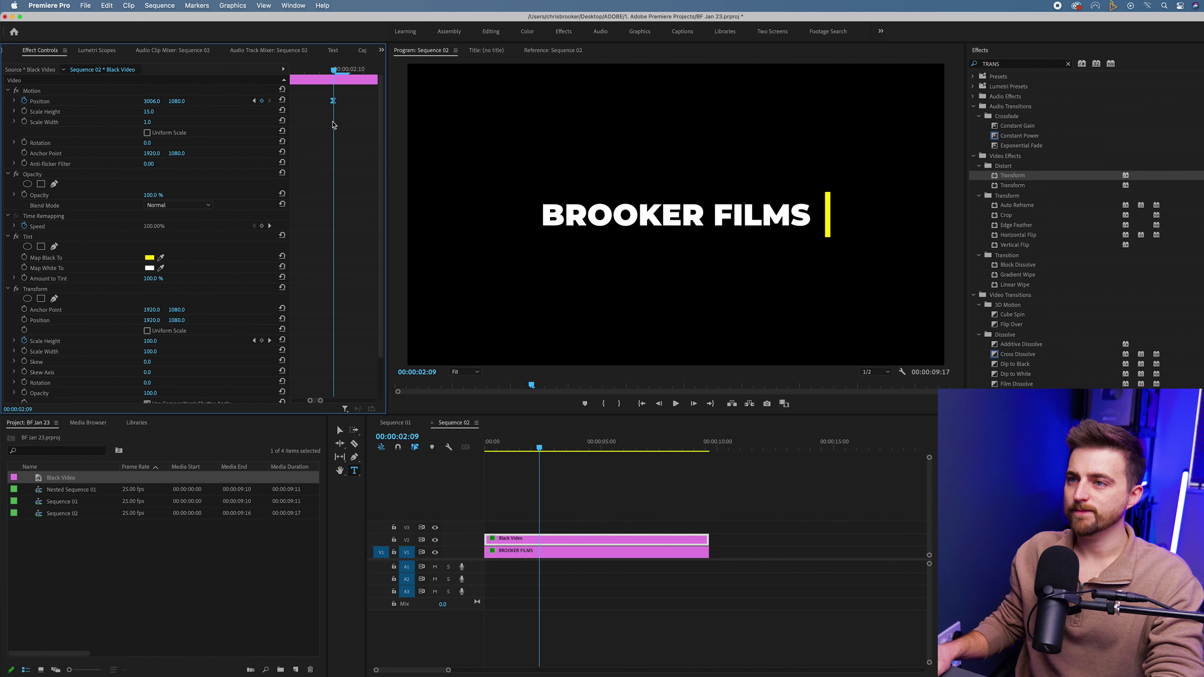
Draw a closed free-draw bezier opacity mask, Mask (1), around the BROOKER FILMS title.
click(545, 554)
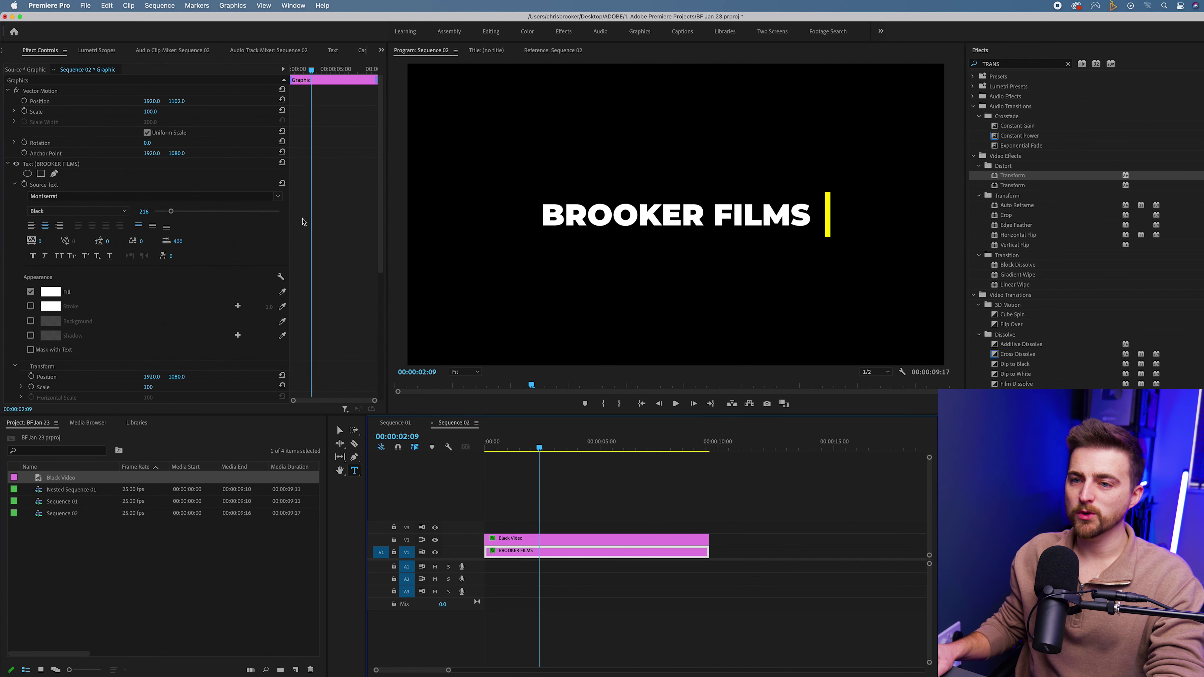
scroll(302, 221, down, 5)
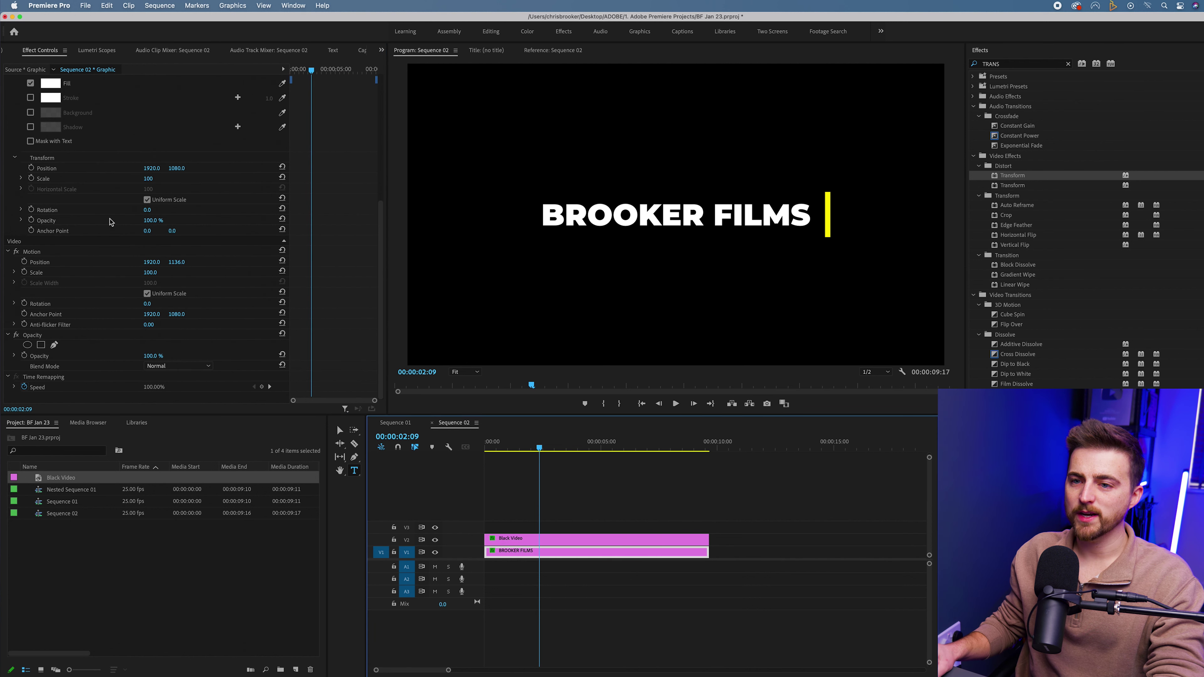
click(54, 346)
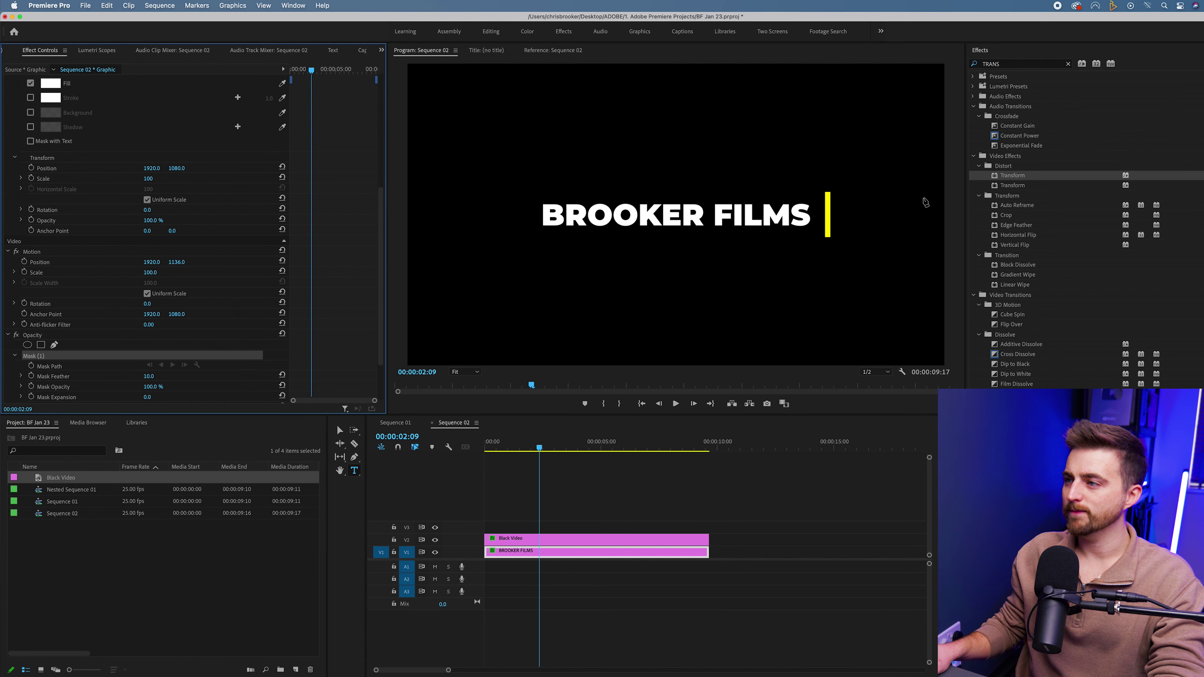
click(828, 168)
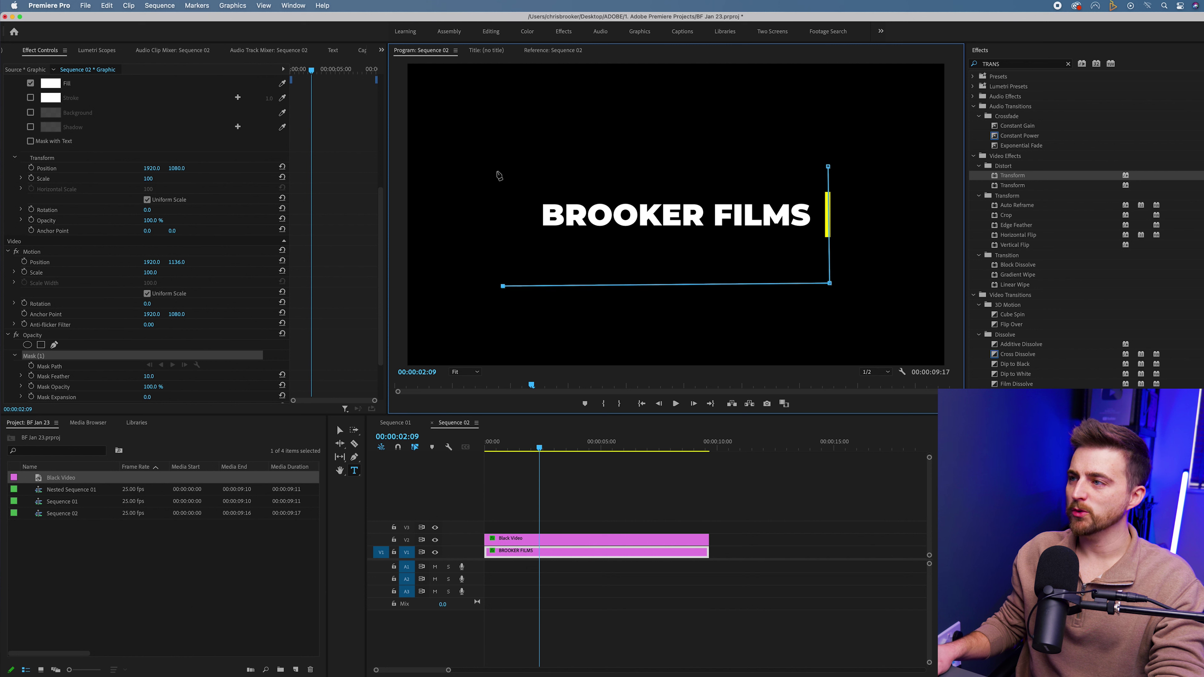
click(829, 168)
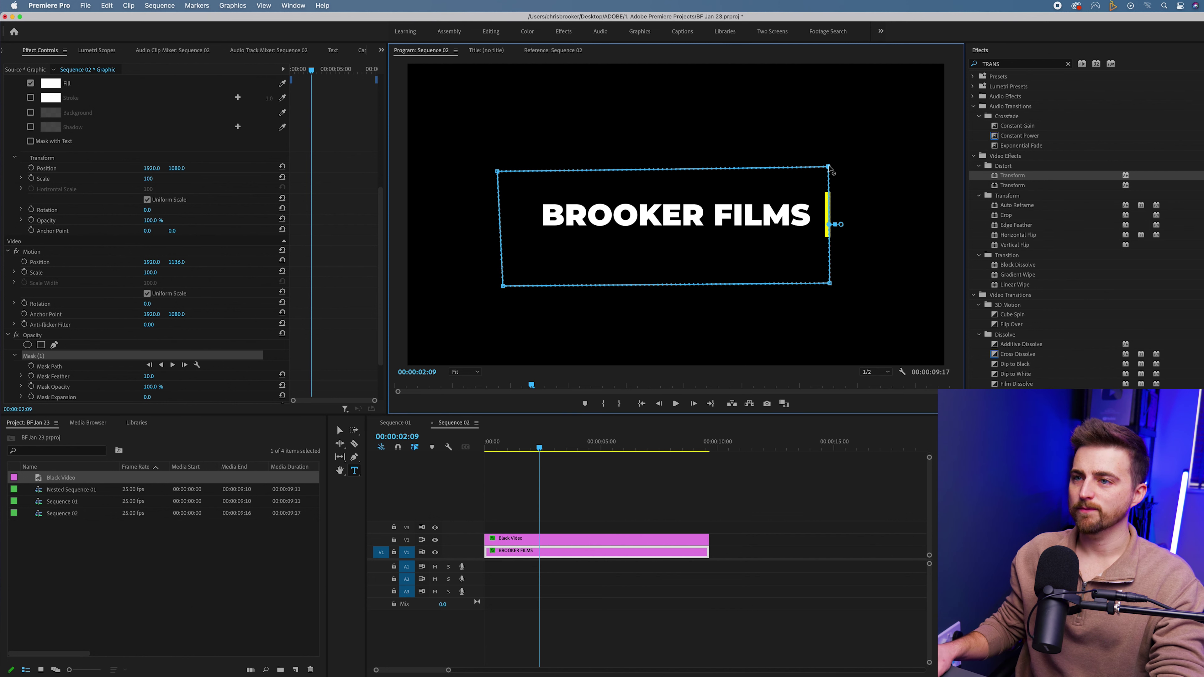
click(31, 367)
Go to the yellow line's starting keyframe on the Black Video clip, zooming into the keyframe timeline.
scroll(317, 132, up, 5)
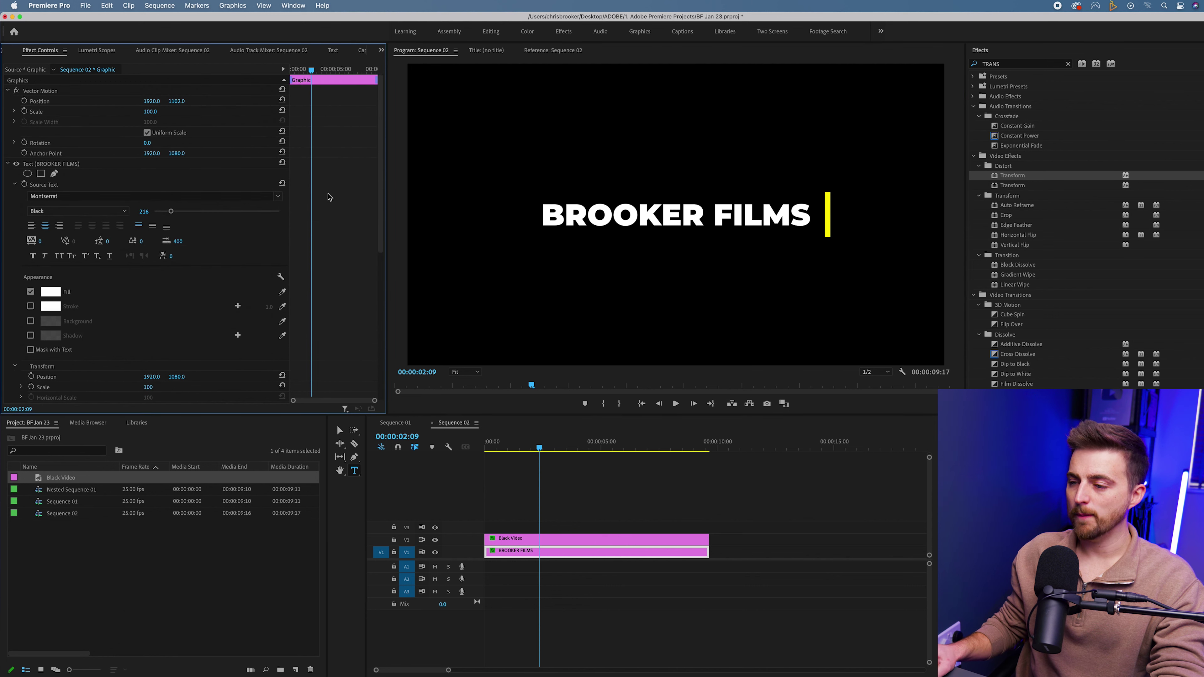
click(525, 543)
click(346, 164)
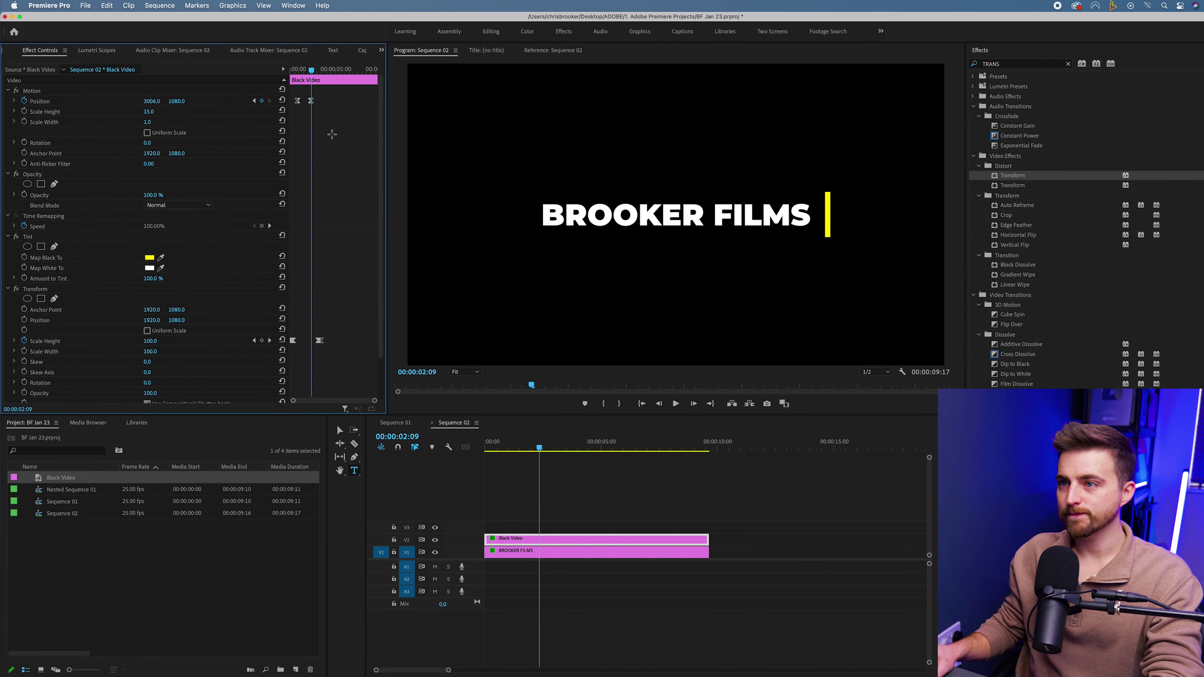
key(=)
mouse_move(327, 69)
mouse_down()
mouse_move(304, 69)
mouse_move(326, 70)
mouse_up()
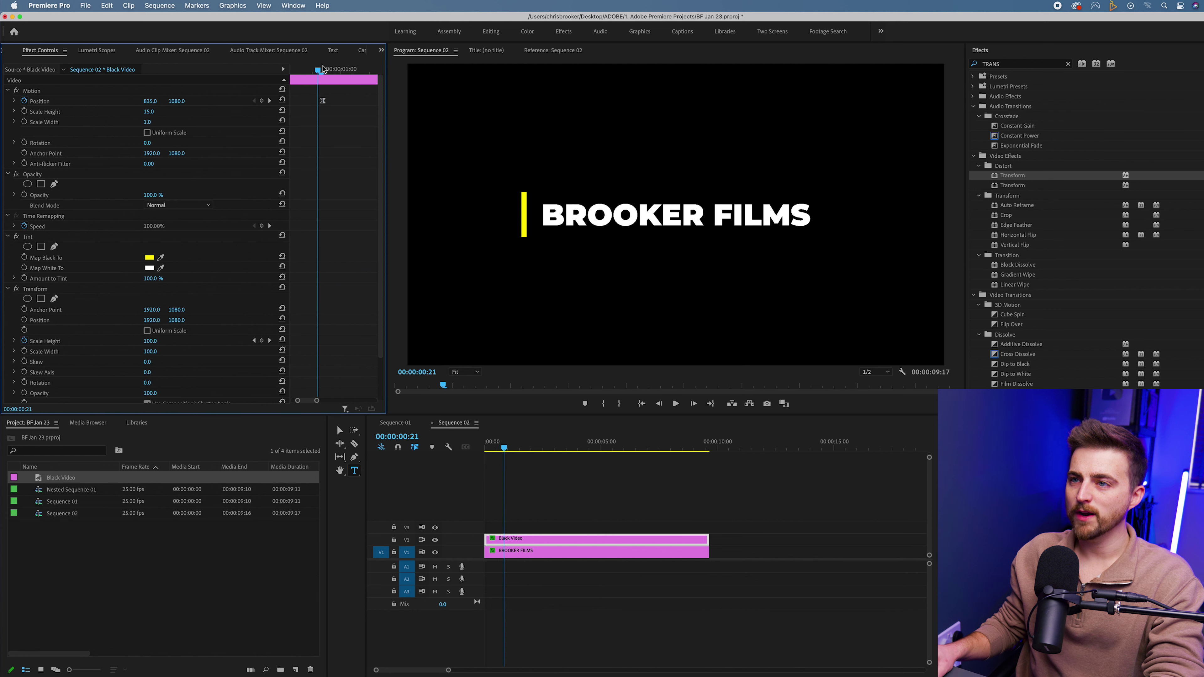
key(=)
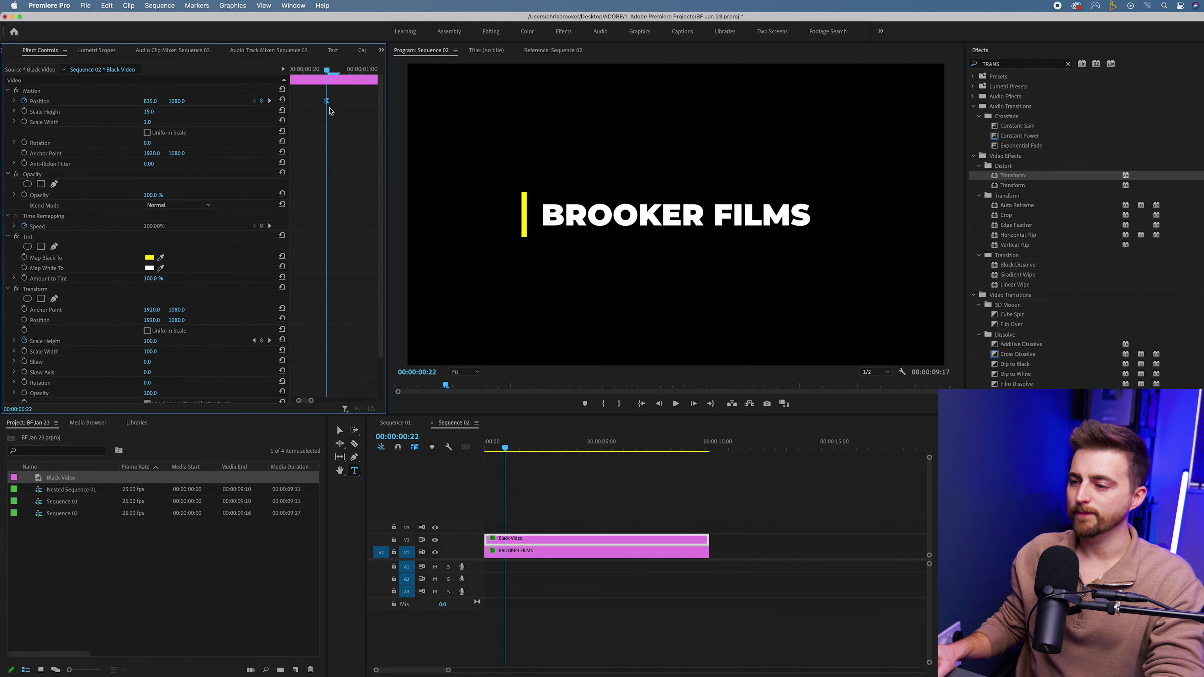
Drag Mask (1) on the title left so BROOKER FILMS is hidden at the line's start.
click(517, 554)
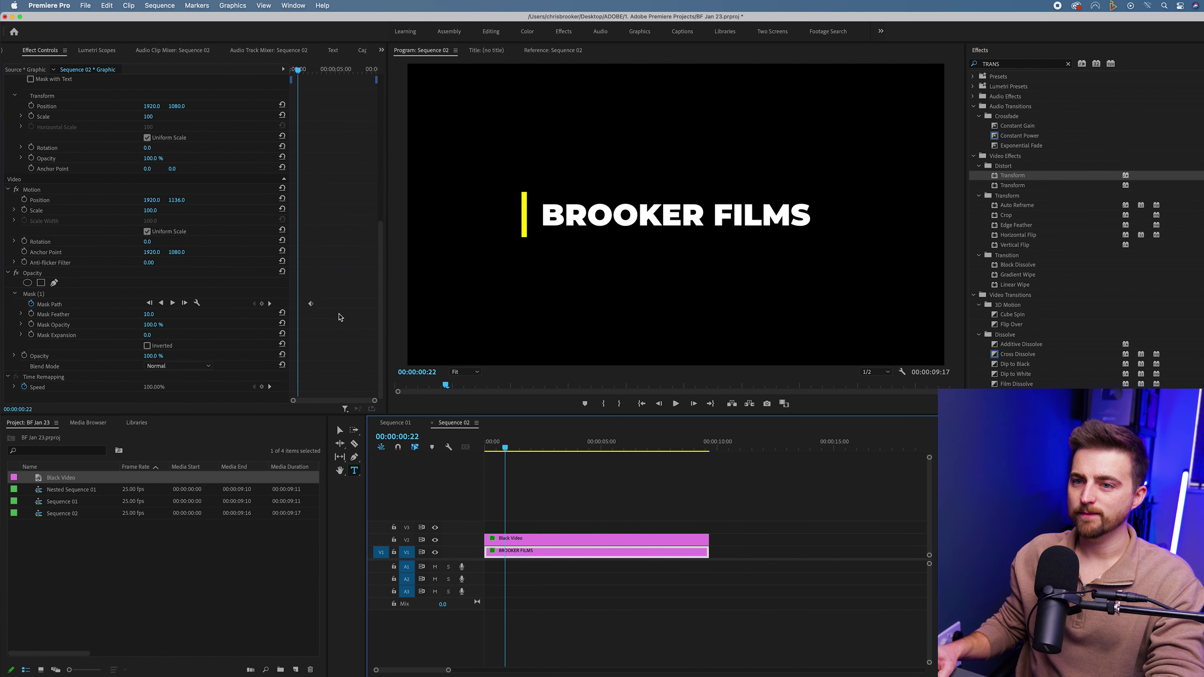
click(47, 295)
drag(788, 212, 486, 210)
key(space)
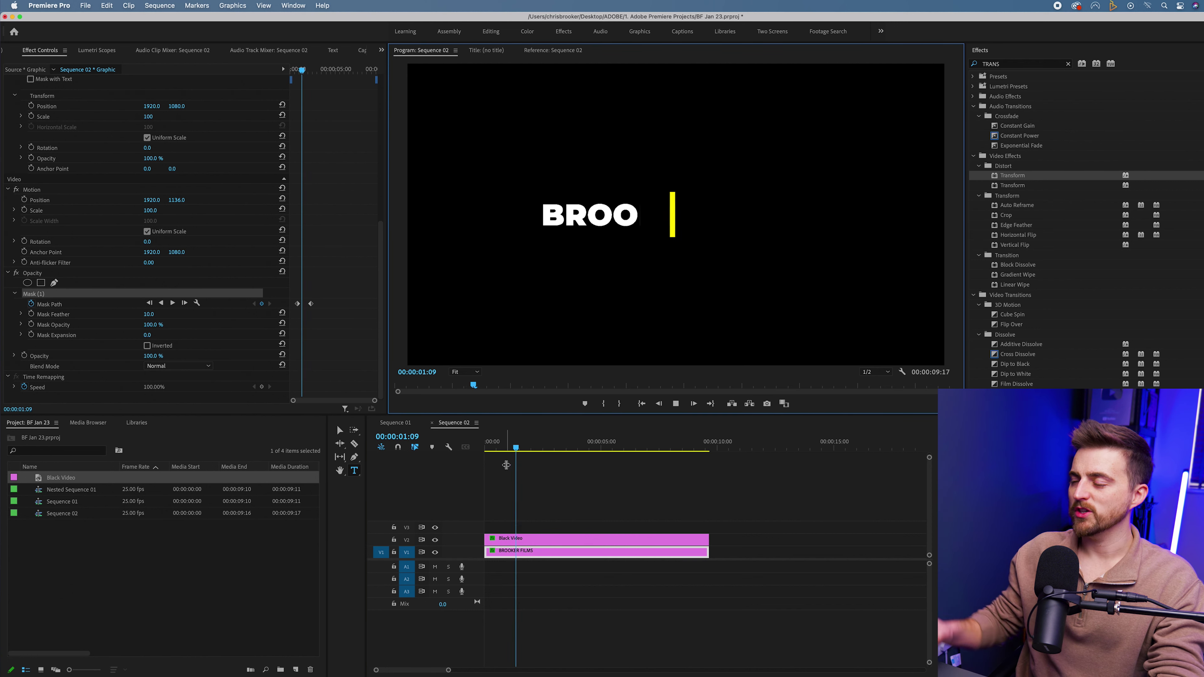
key(space)
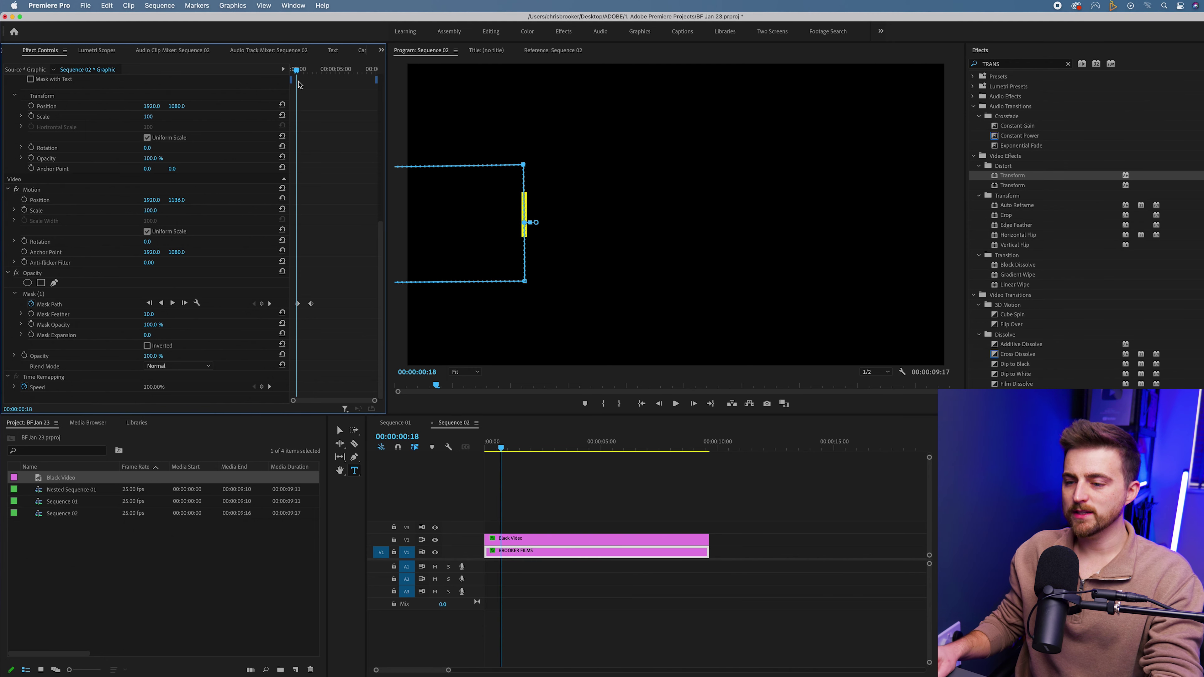
Step through the line's movement adjusting the Mask Path to track it, then replay the reveal.
key(Right)
key(Right)
key(Right)
key(Right)
key(Right)
key(Right)
key(Right)
key(Right)
key(Right)
key(Right)
key(Right)
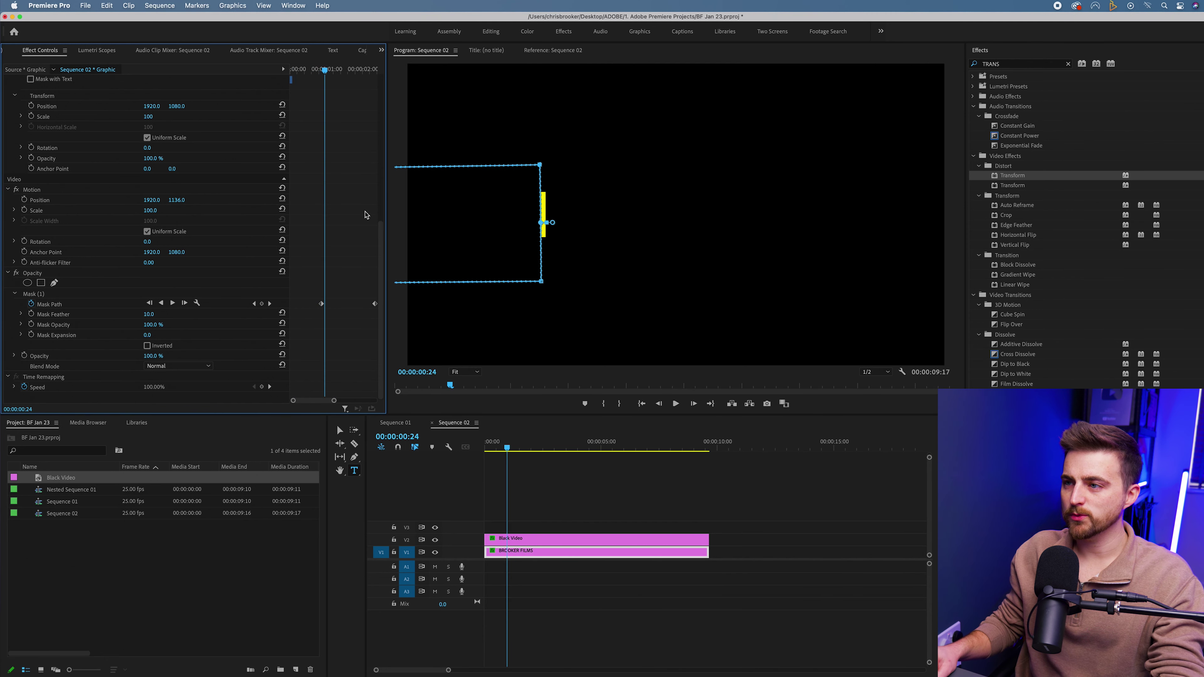
click(485, 222)
key(Right)
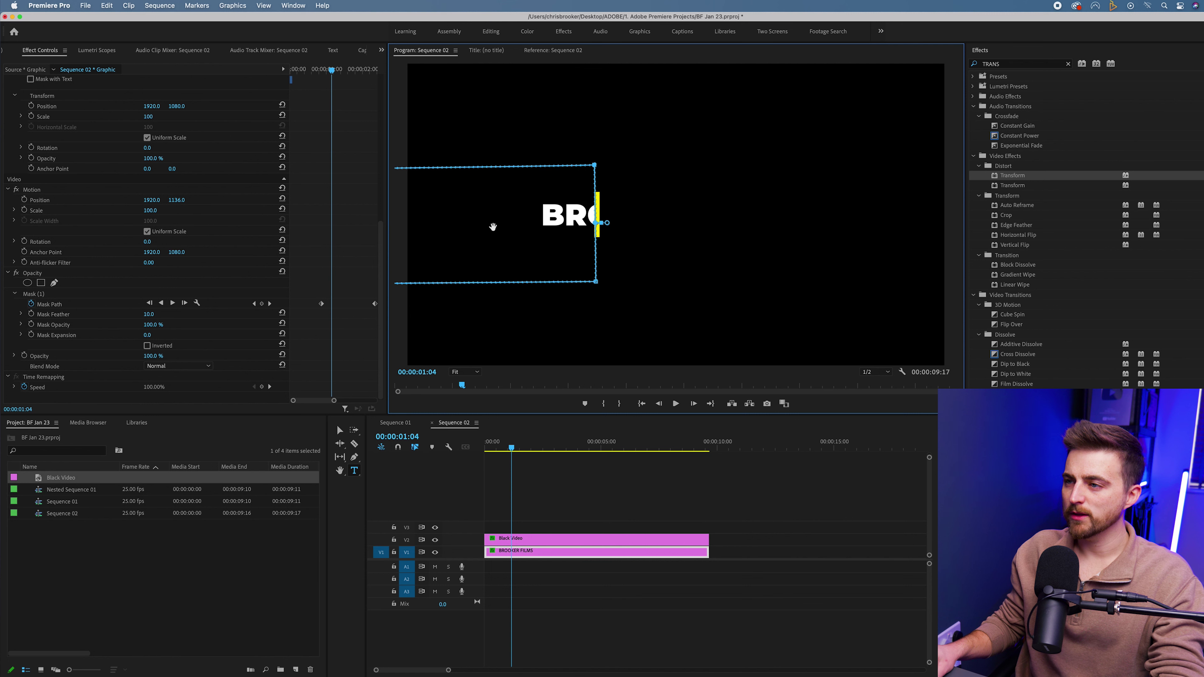
key(space)
key(space)
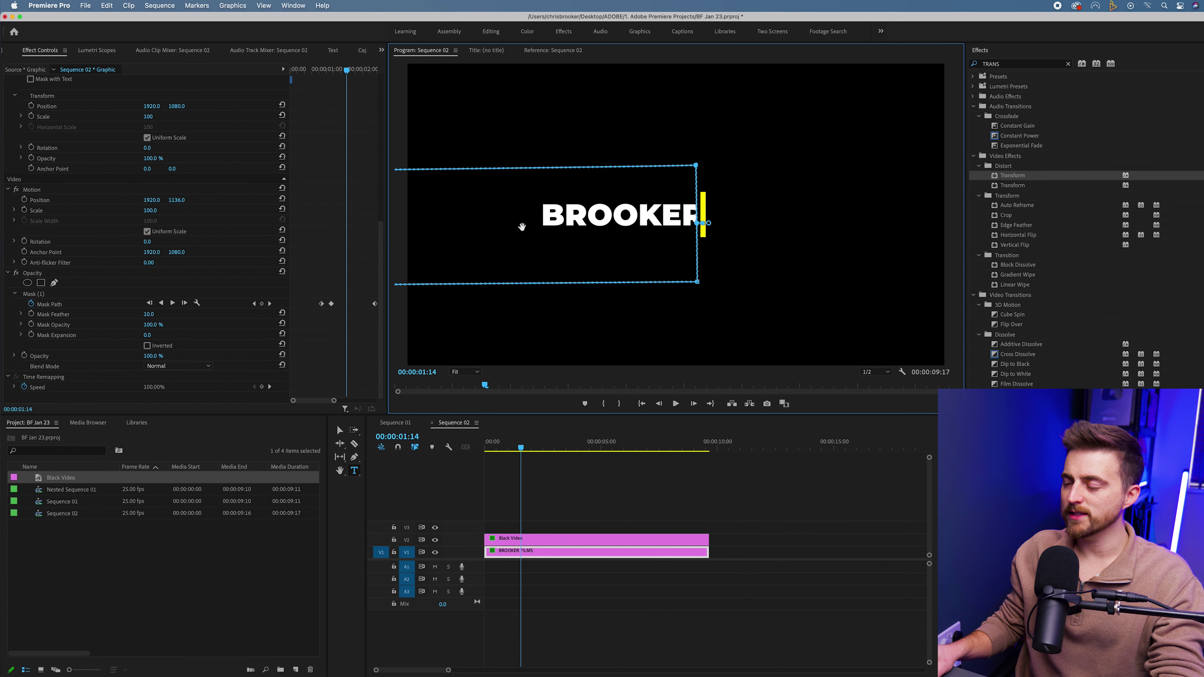
key(Right)
key(Right)
key(Right)
key(Right)
key(Right)
key(Right)
key(Right)
key(Right)
key(Right)
key(Right)
key(Right)
key(Right)
key(Right)
key(Right)
key(Right)
key(Right)
key(Right)
key(Right)
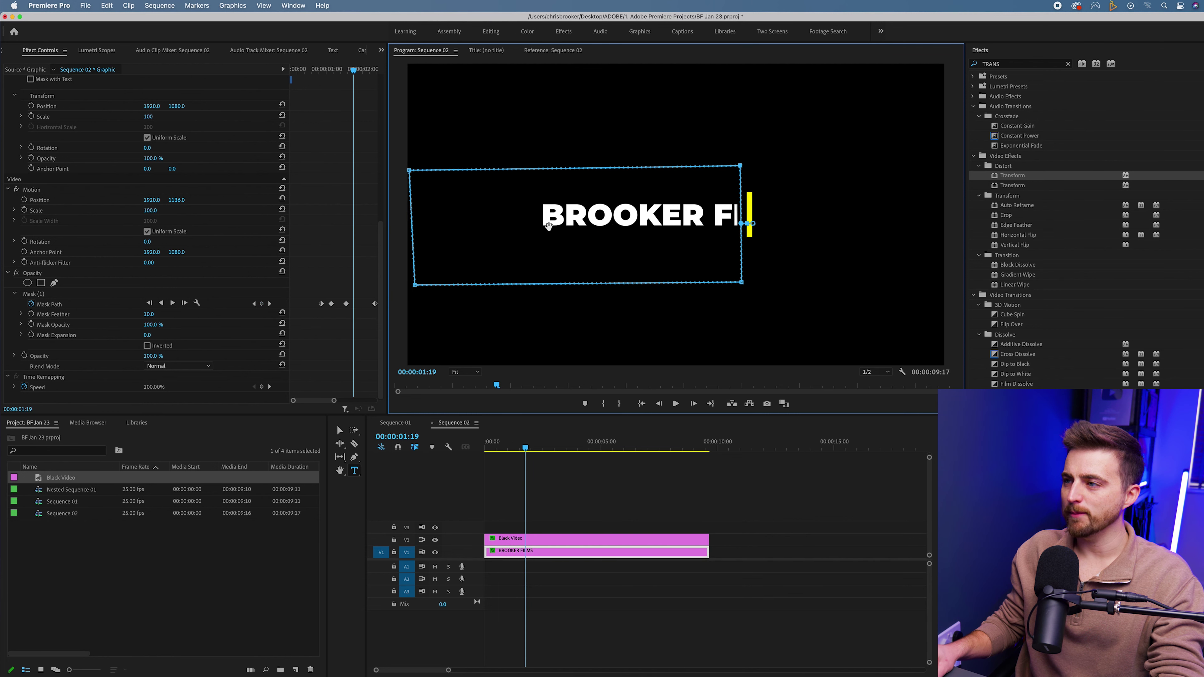
click(343, 67)
key(Left)
key(Left)
key(Left)
key(Left)
key(Left)
key(Left)
key(Left)
key(Left)
key(Left)
key(Left)
key(Left)
key(Left)
key(Left)
key(Left)
key(Left)
key(Left)
key(Left)
key(Left)
key(Left)
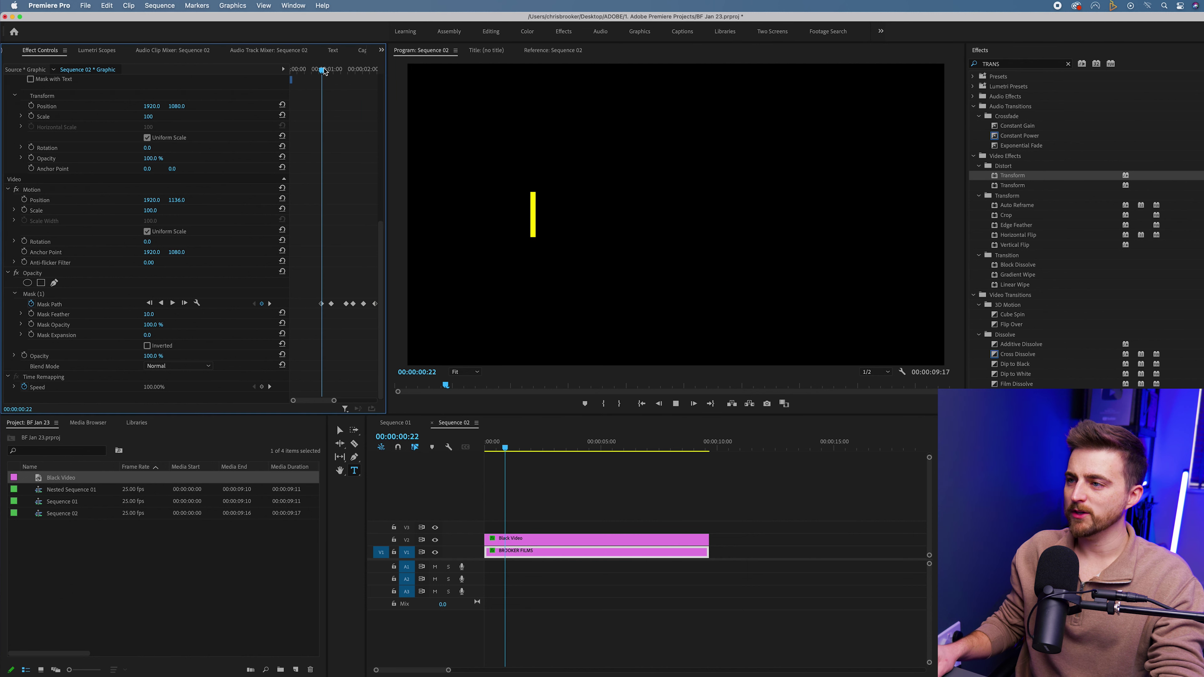
key(space)
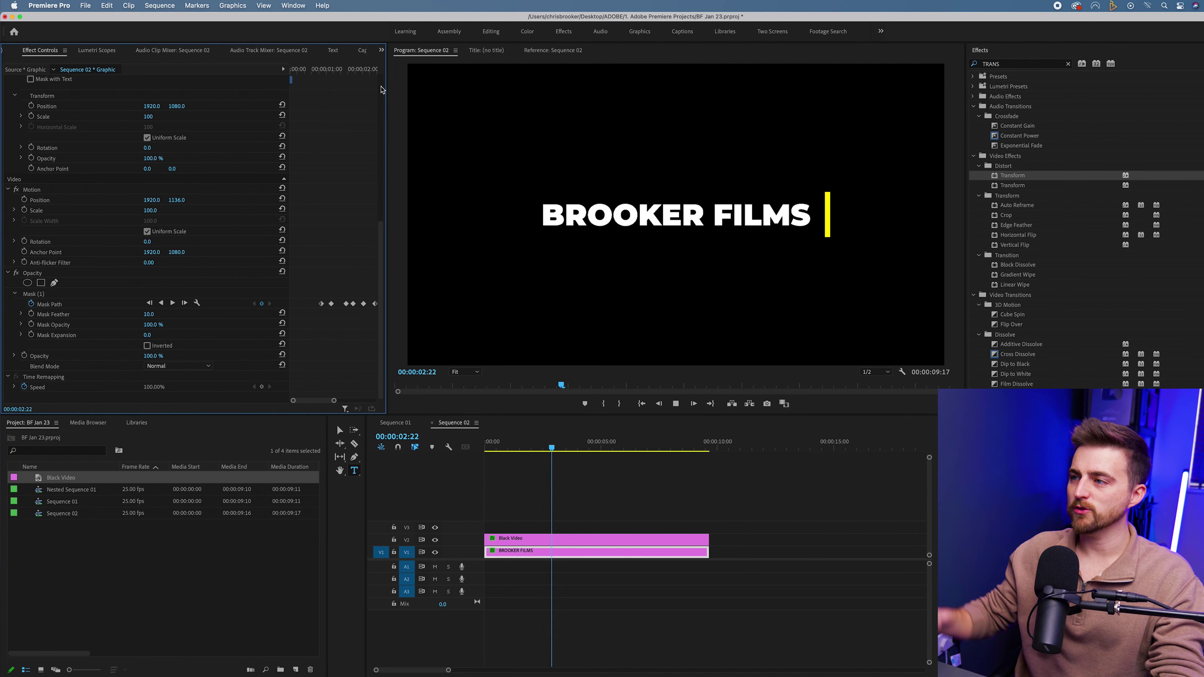
key(space)
key(Home)
key(space)
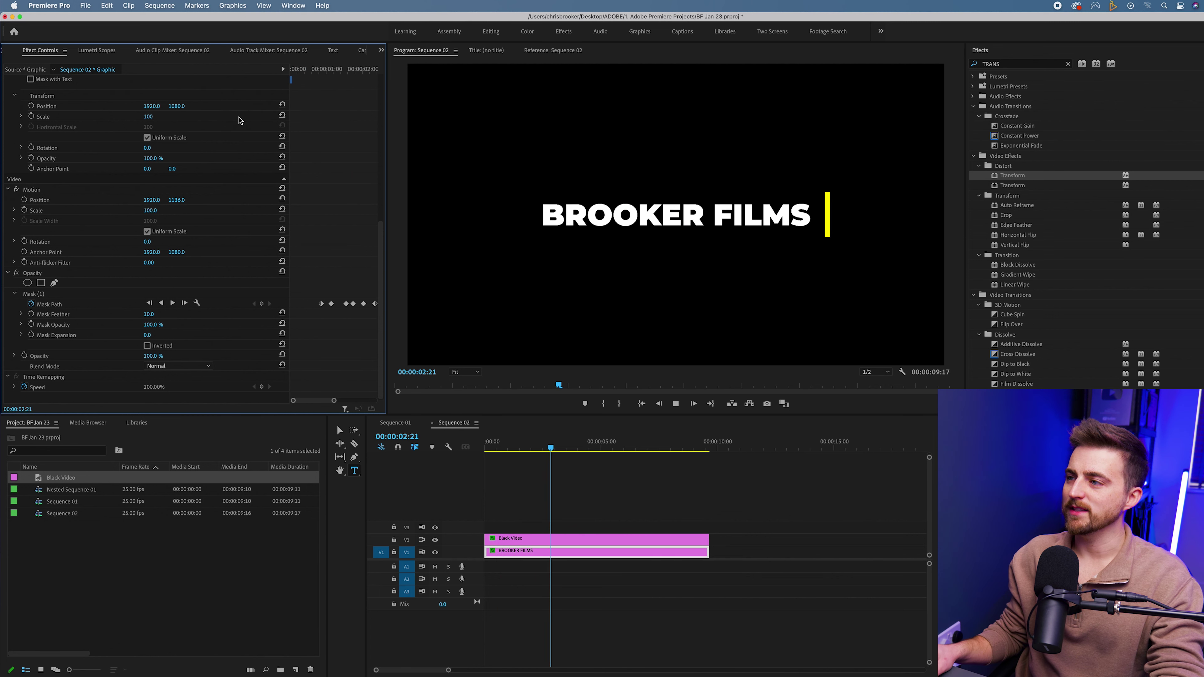
key(space)
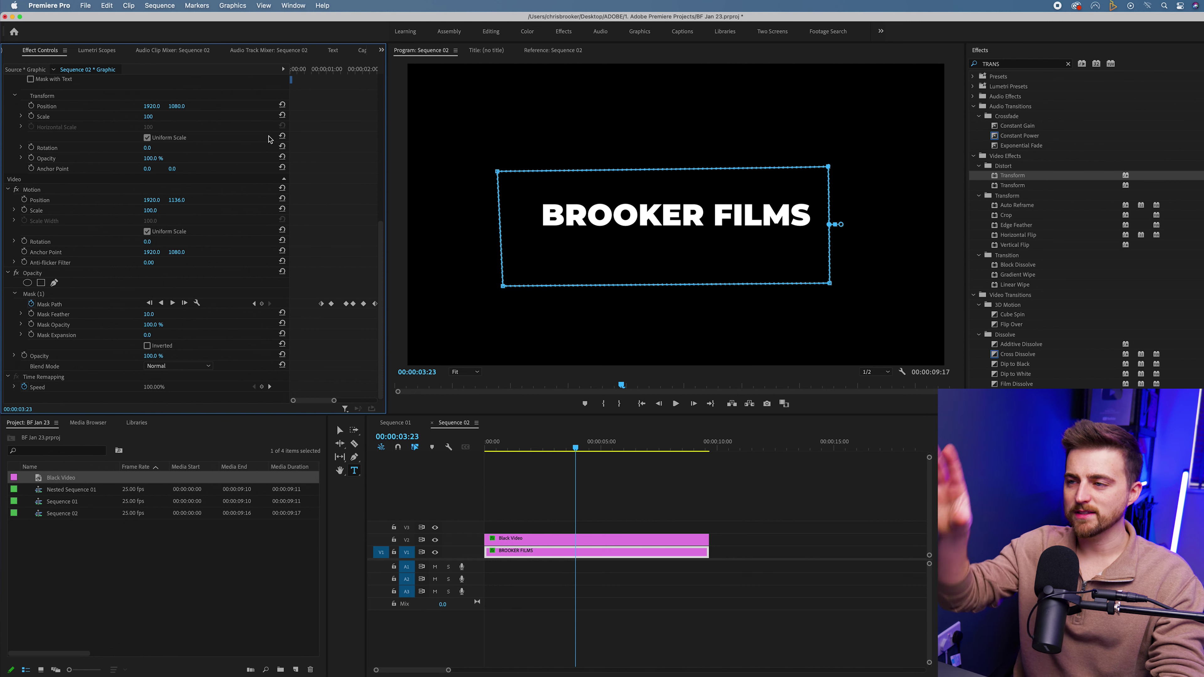
key(Home)
key(space)
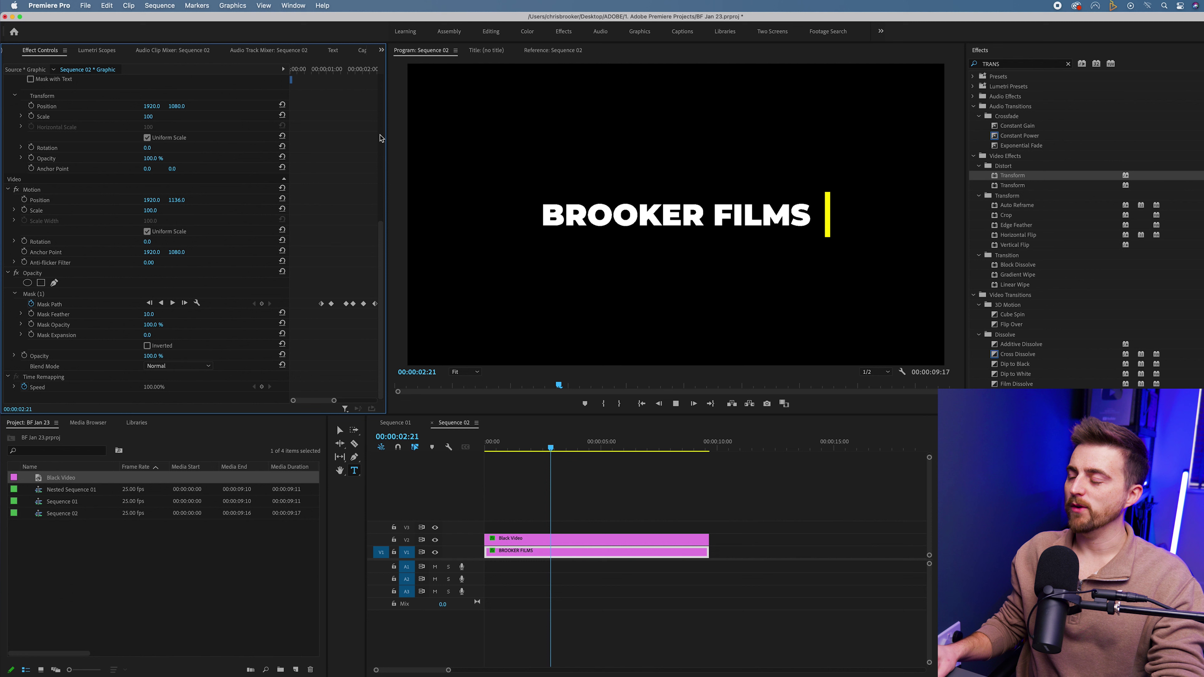
key(space)
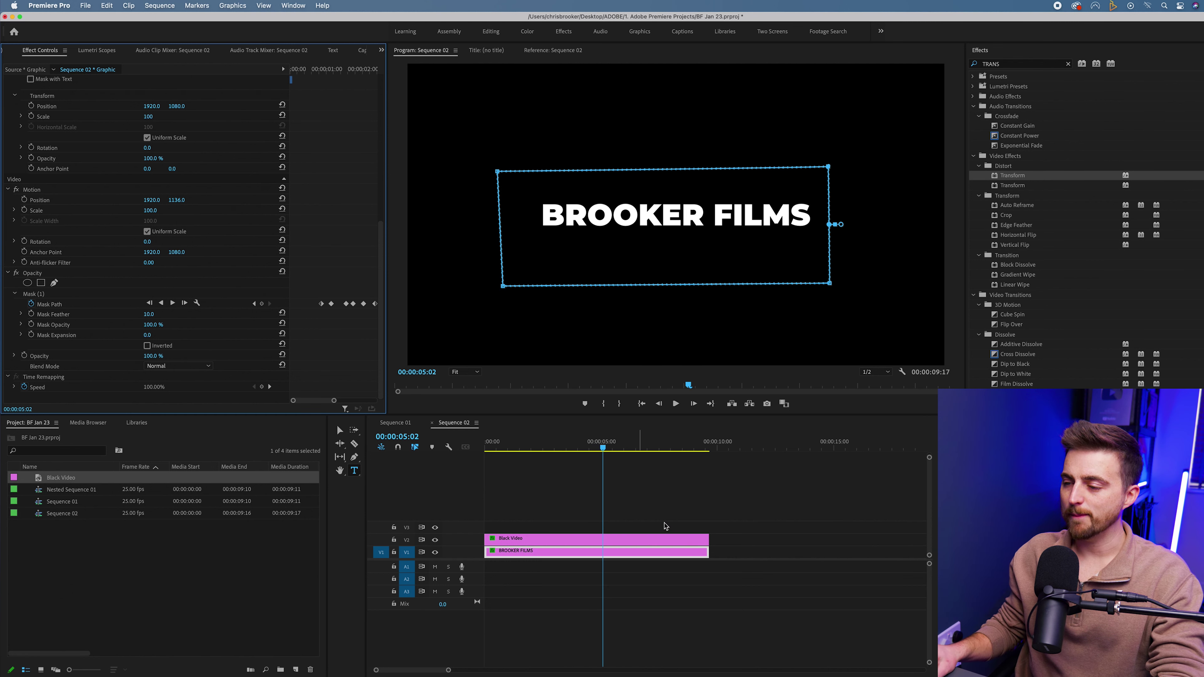
Nest the Black Video and title clips into Nested Sequence 02.
drag(695, 519, 495, 583)
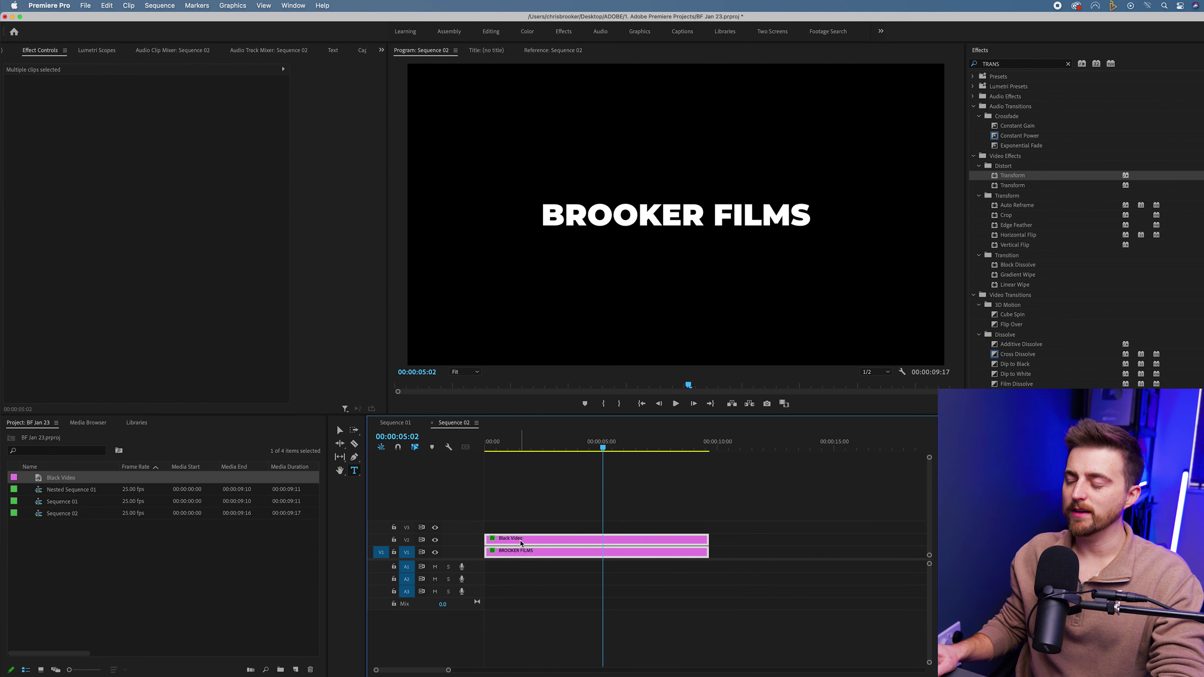
right_click(526, 542)
click(548, 444)
key(Return)
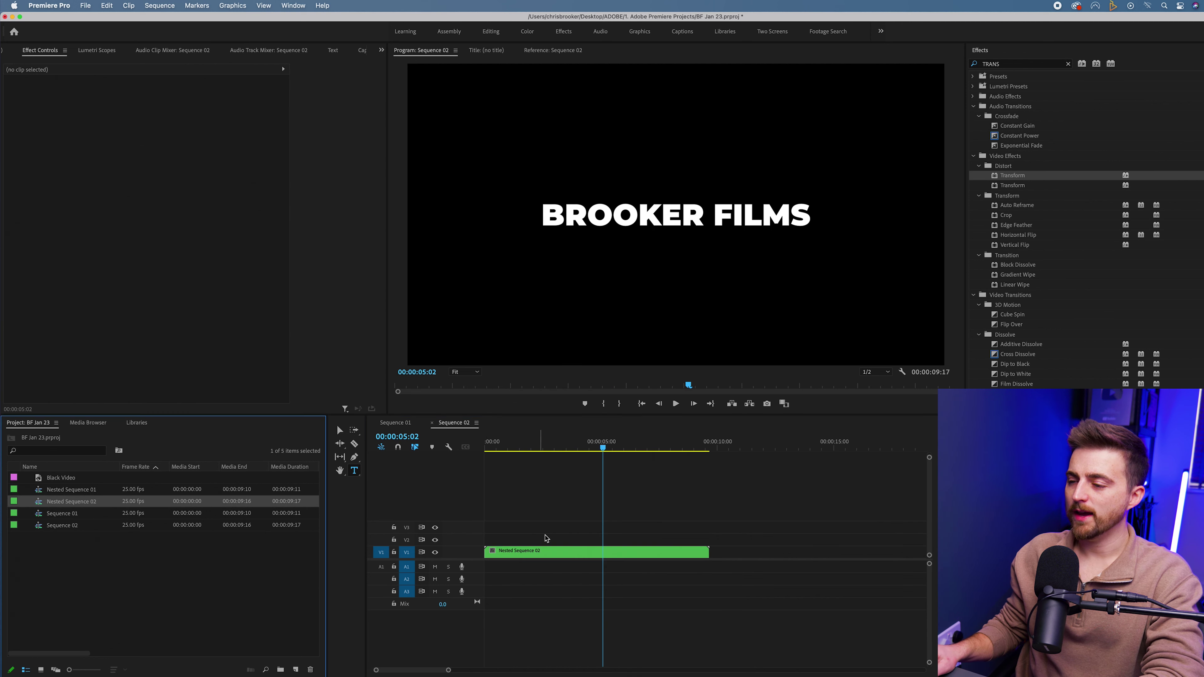
Scale the nested reveal to 49.0 and move it lower-left to 740.6, 1982.4.
drag(588, 443, 525, 451)
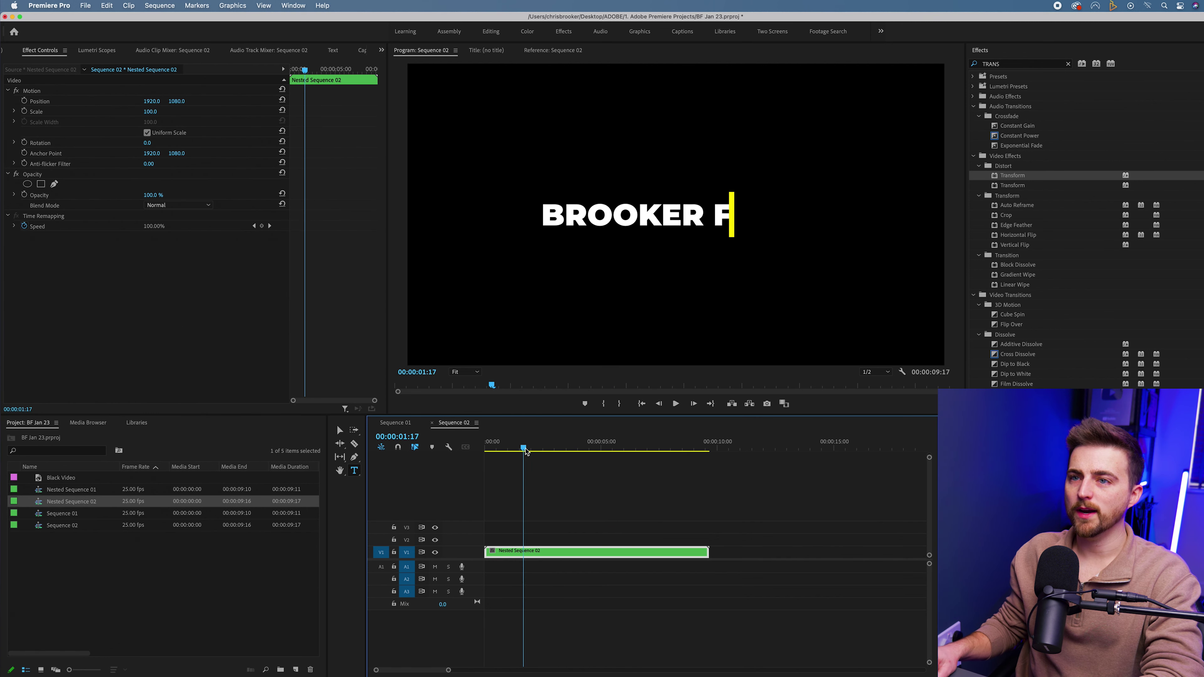
drag(154, 112, 141, 115)
key(space)
key(space)
drag(735, 194, 571, 321)
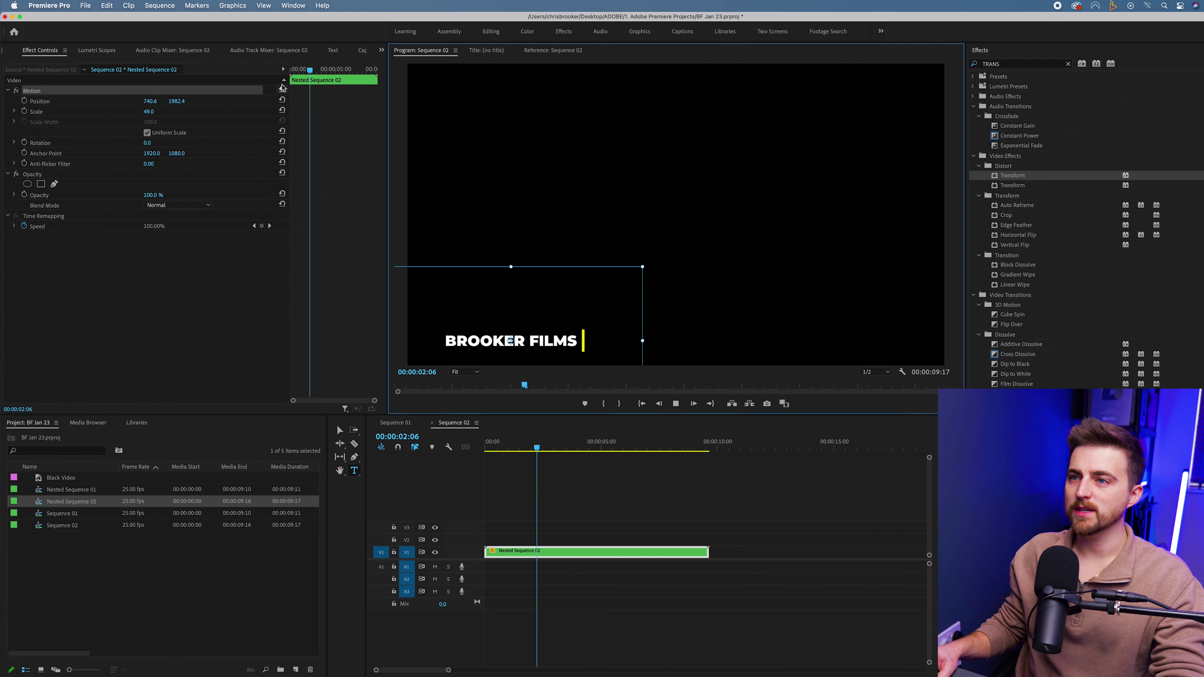